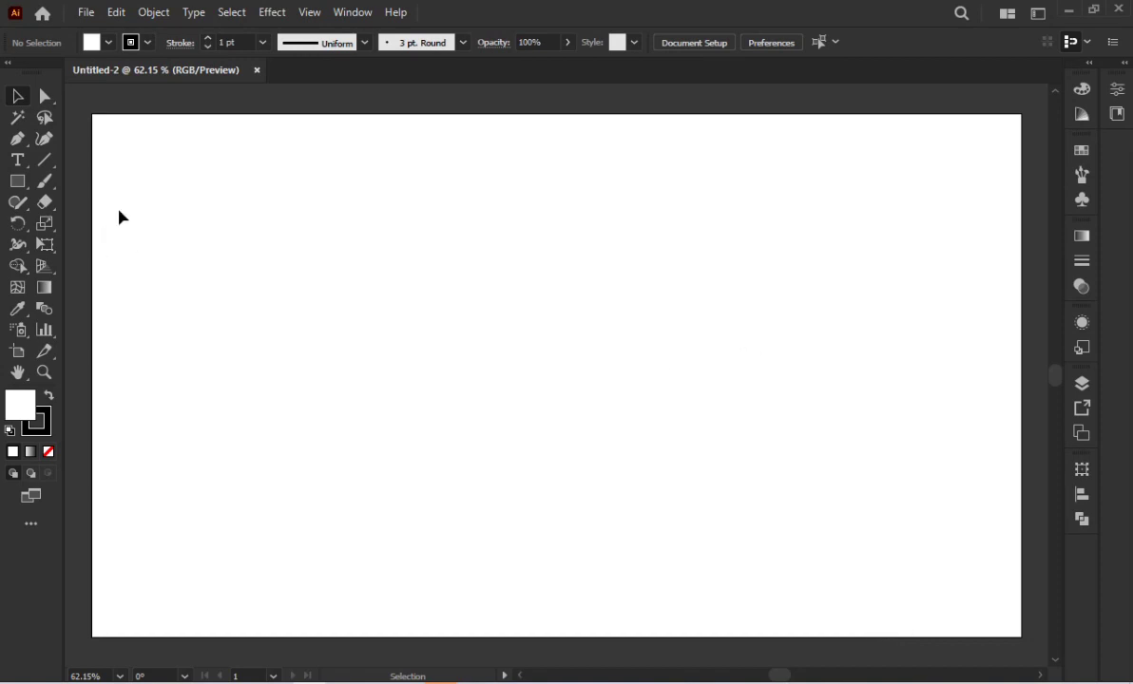
Switch to the Paintbrush tool for freehand painting on the blank Untitled-2 artboard.
left_click(43, 185)
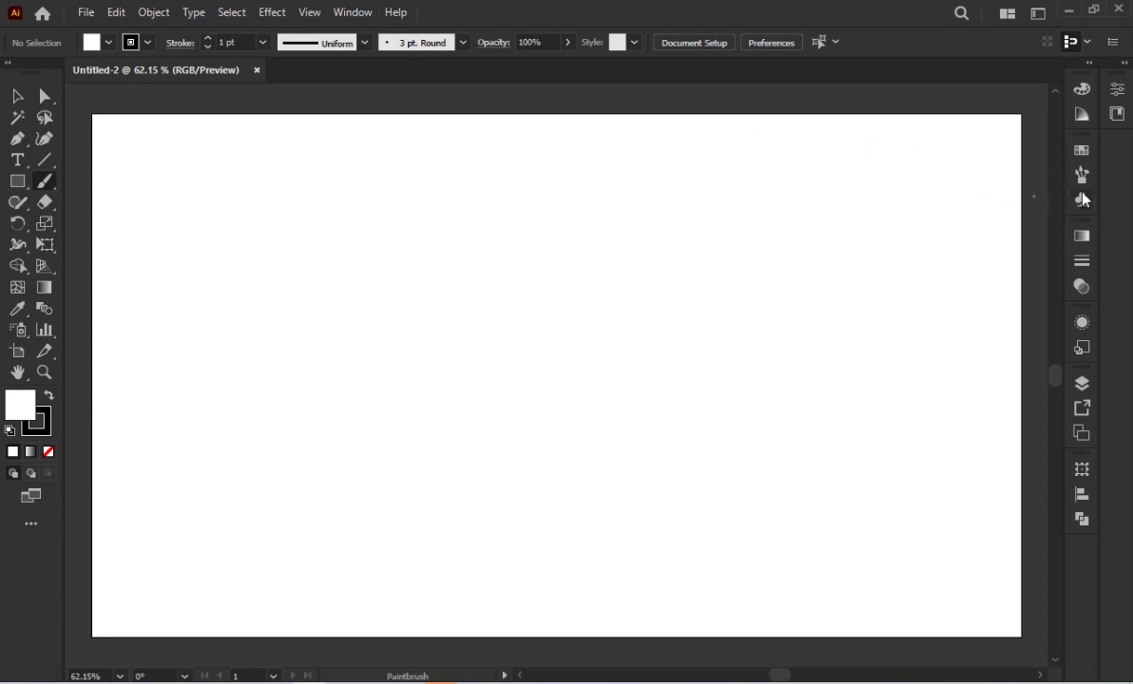
Show the Brushes panel, make a calligraphic preset active, and begin a new brush.
left_click(358, 13)
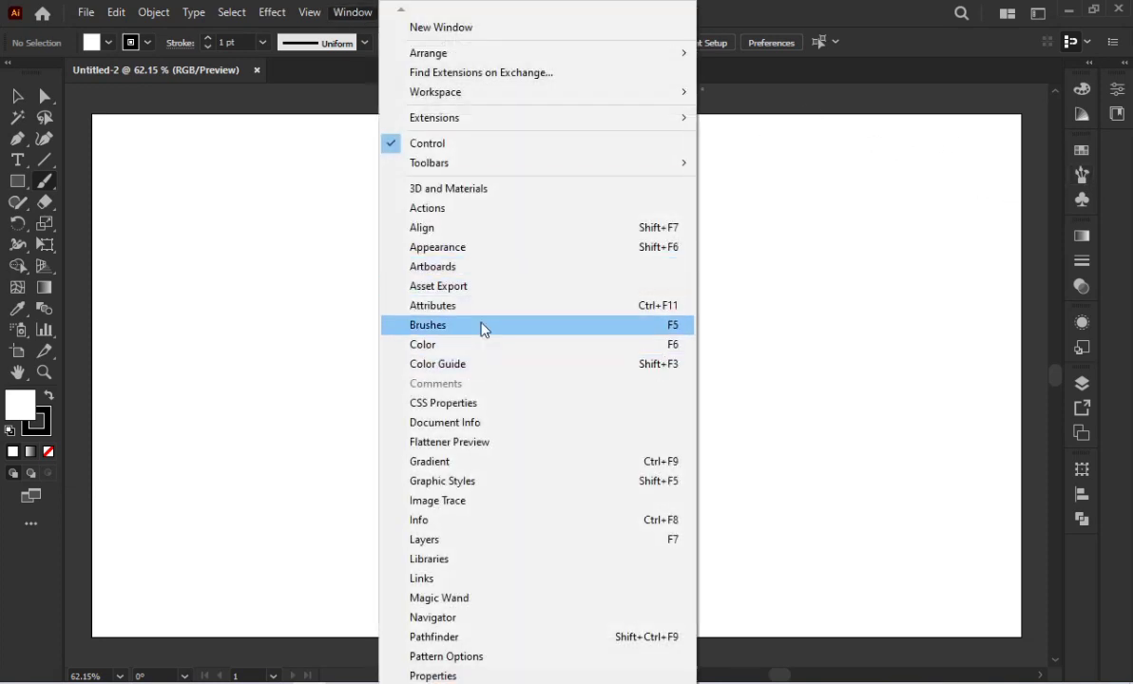
left_click(483, 327)
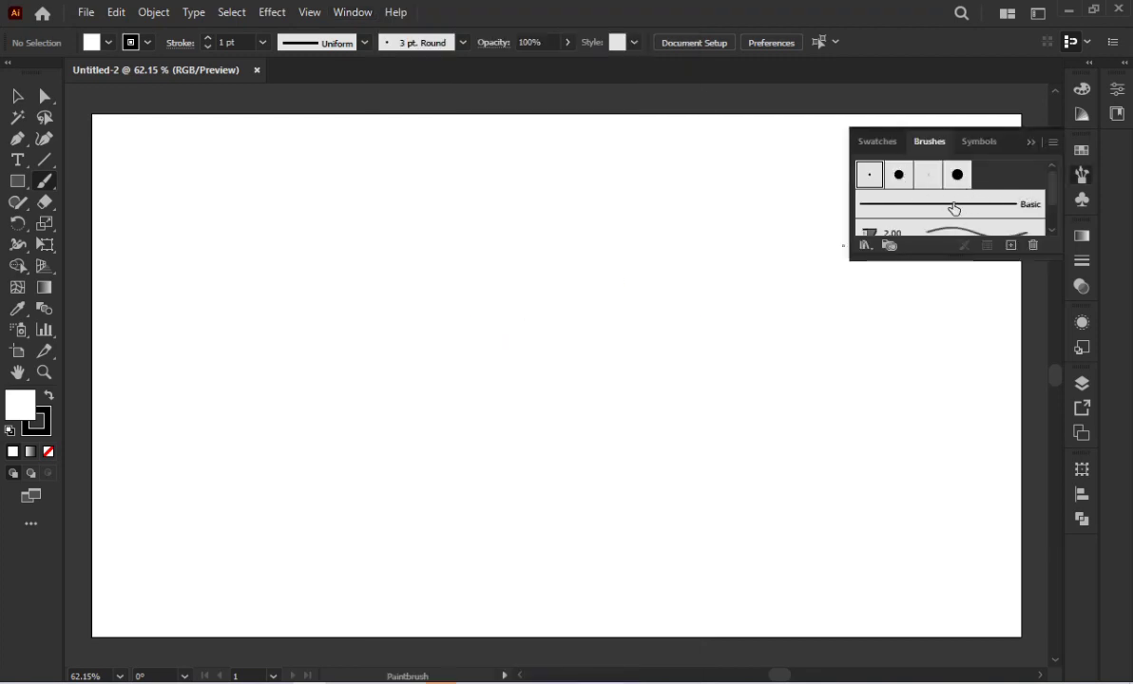
left_click(899, 175)
left_click(957, 175)
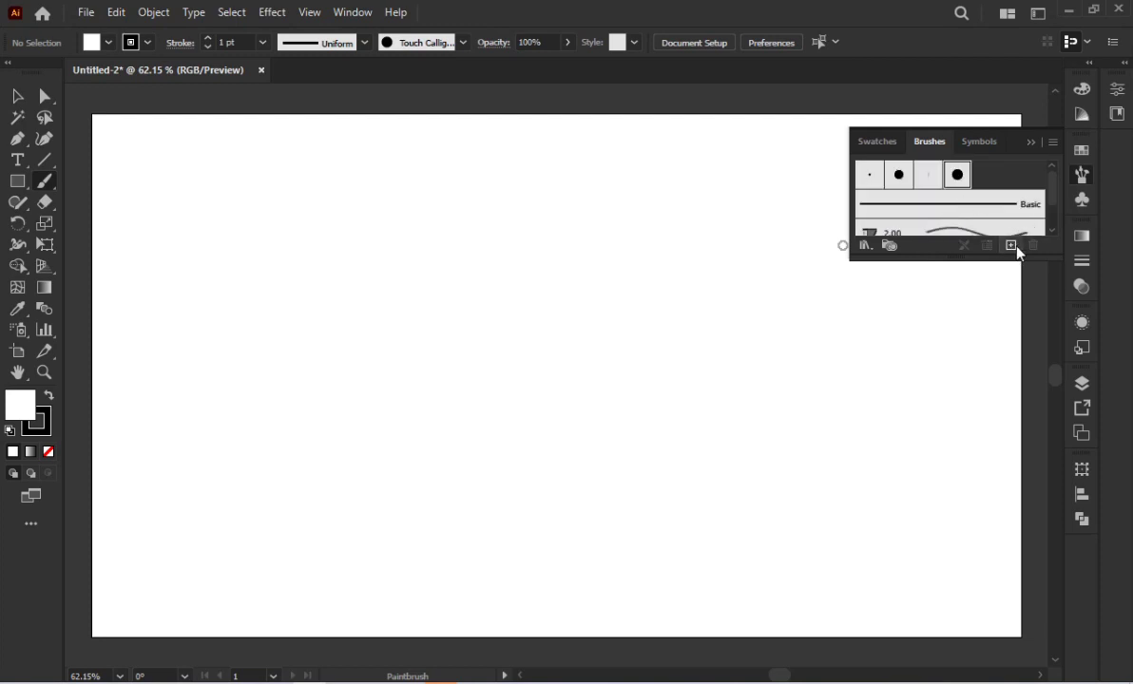
left_click(1011, 246)
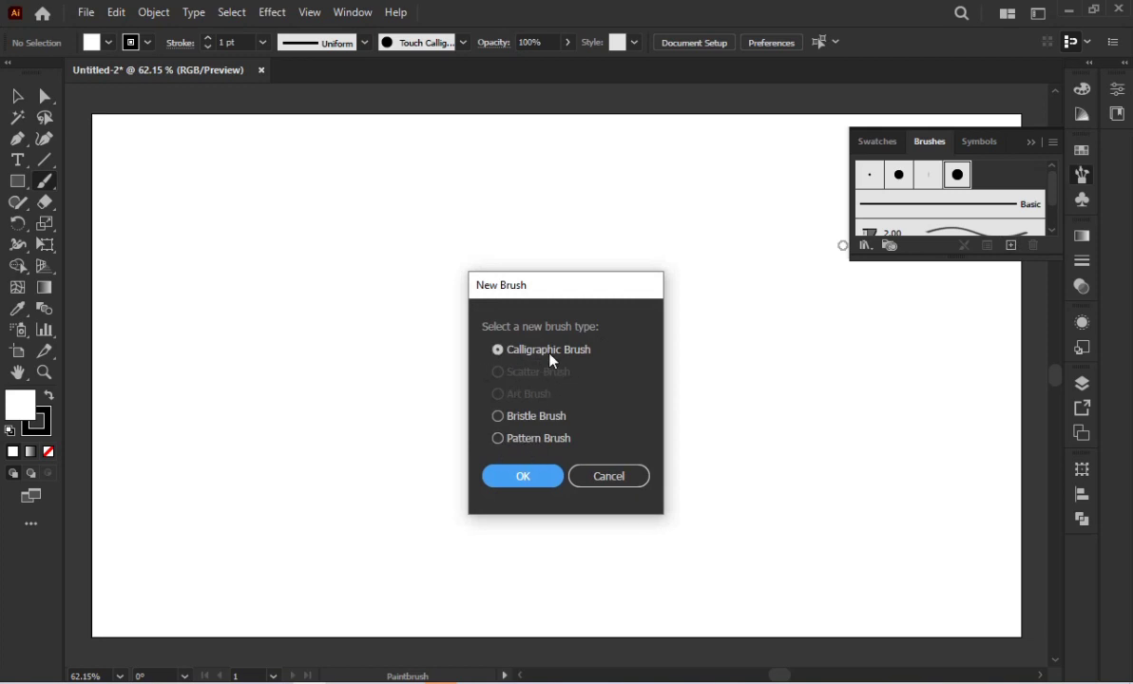
Create a calligraphic brush angled -133° with a flattened oval tip at 17 pt.
left_click(533, 483)
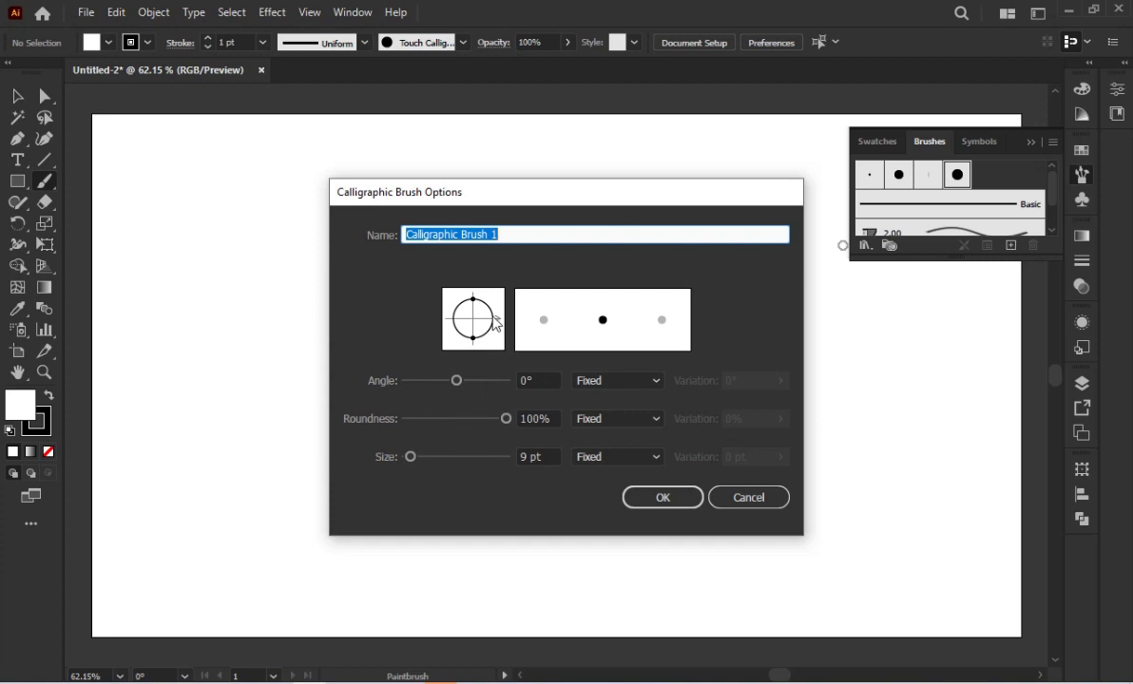
left_click_drag(493, 324, 441, 362)
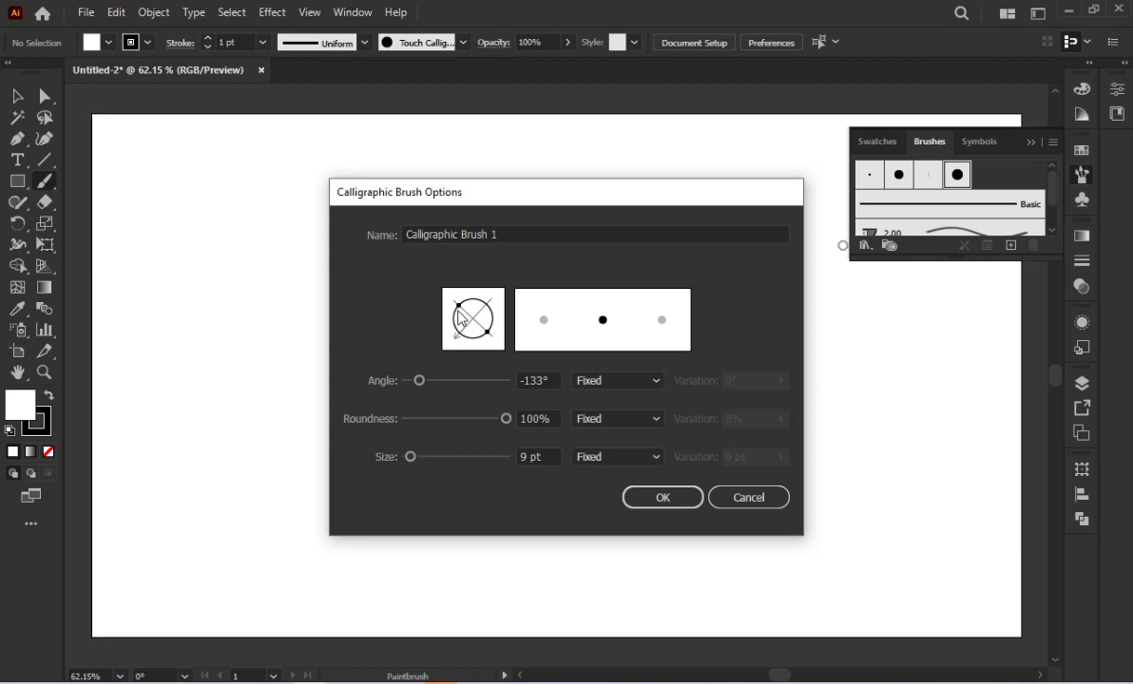
left_click_drag(458, 306, 466, 329)
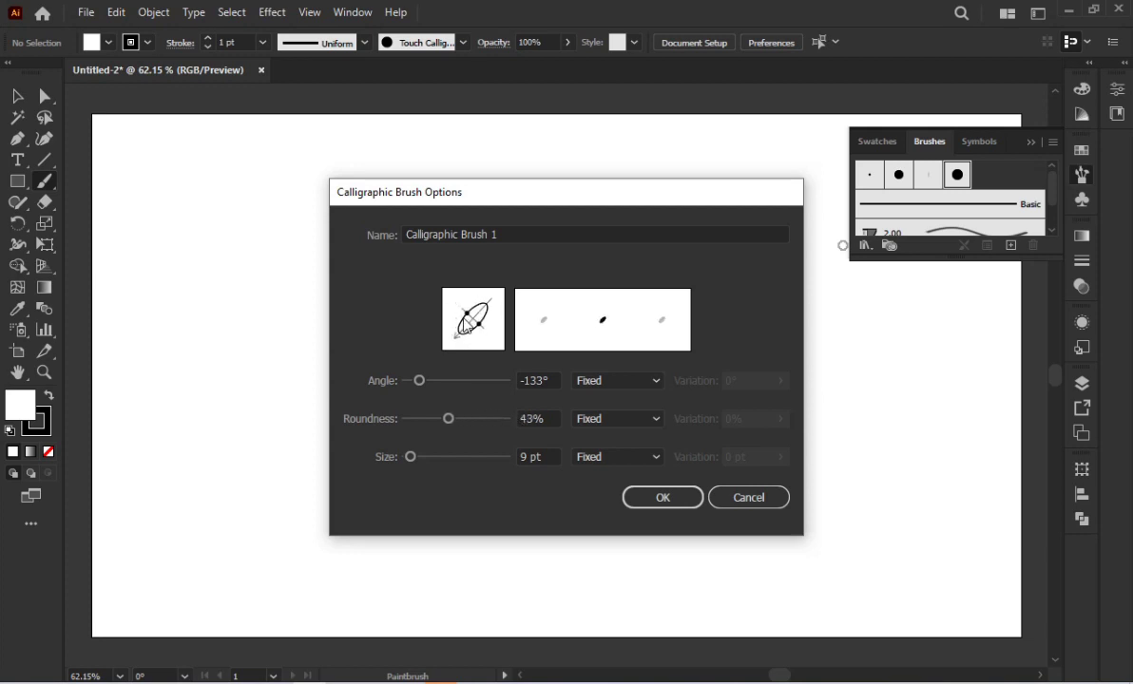
double_click(526, 456)
type("8")
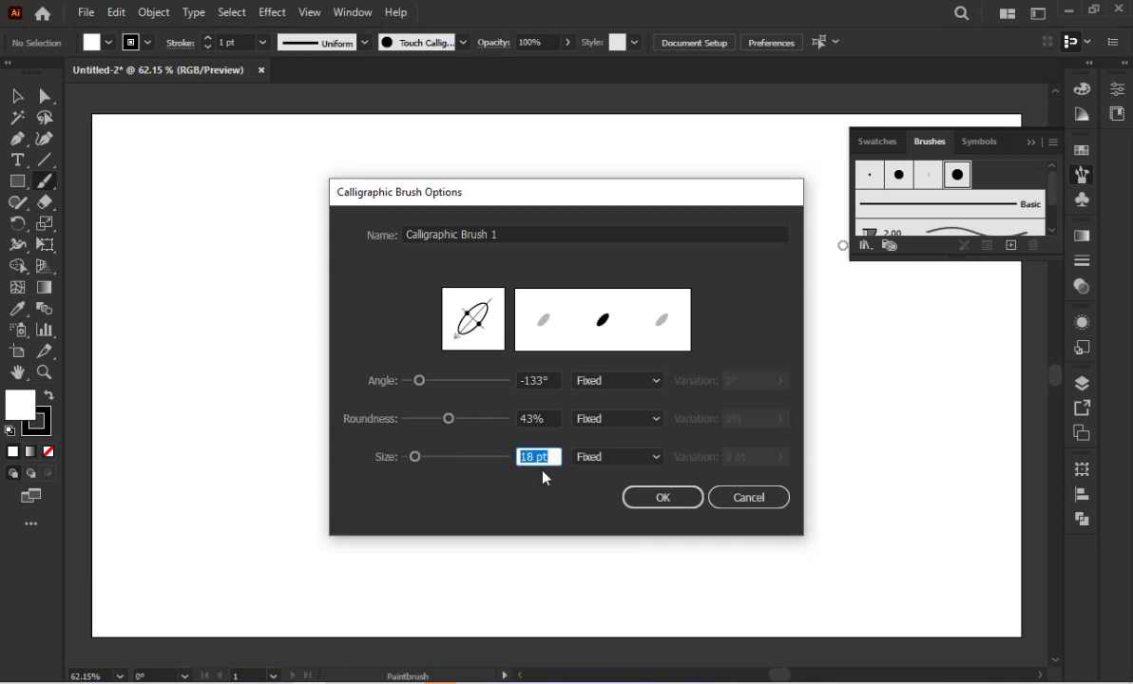
key("Down")
left_click(650, 497)
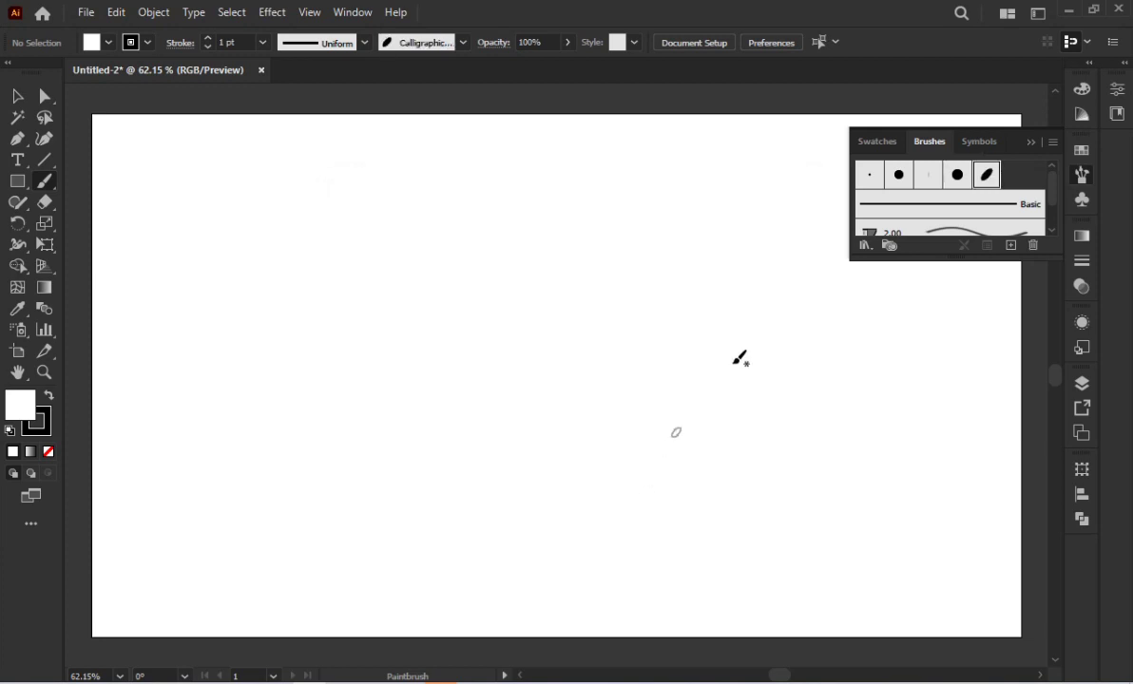
Reopen Calligraphic Brush 1 and flatten its tip further to 22% roundness.
double_click(986, 176)
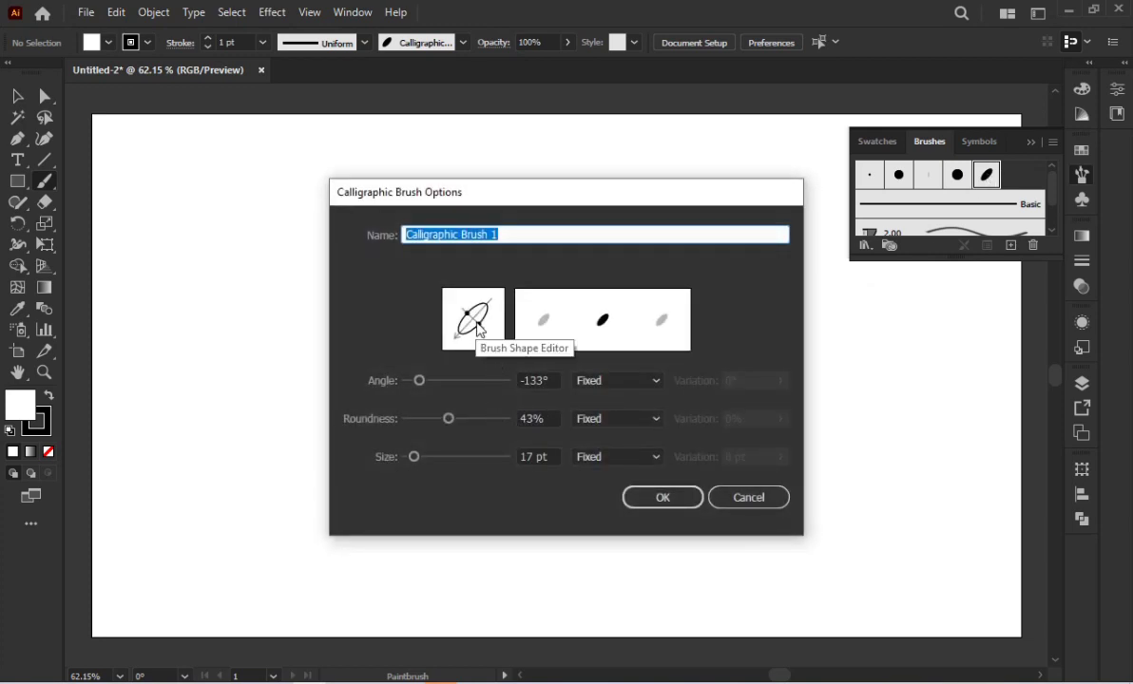
left_click_drag(473, 329, 476, 323)
left_click(656, 498)
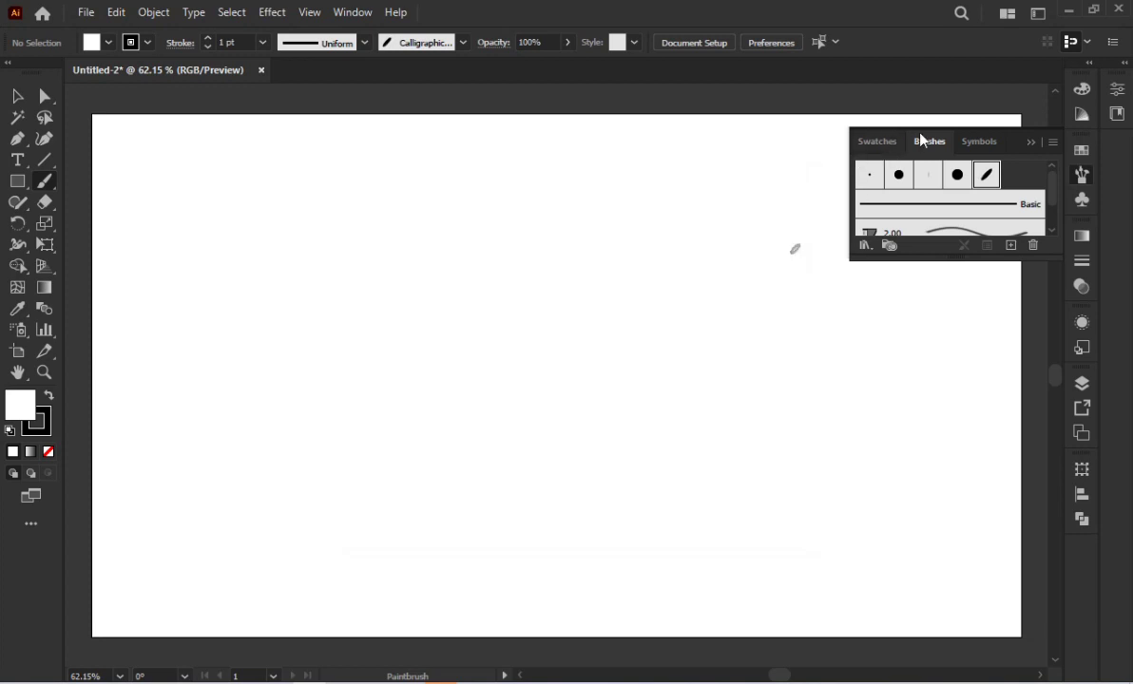
Hide the Brushes panel and paint the signature's big looping stroke, left and middle letters.
left_click(1031, 144)
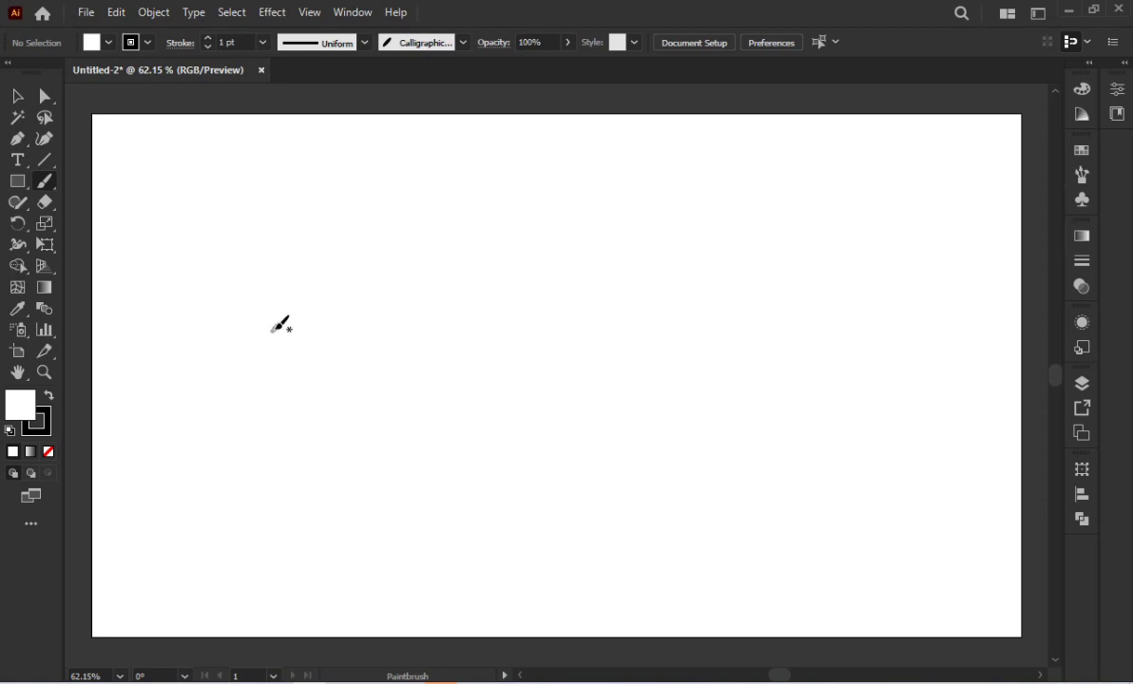
mouse_move(289, 317)
left_mouse_down()
mouse_move(425, 417)
mouse_move(323, 460)
mouse_move(871, 304)
left_mouse_up()
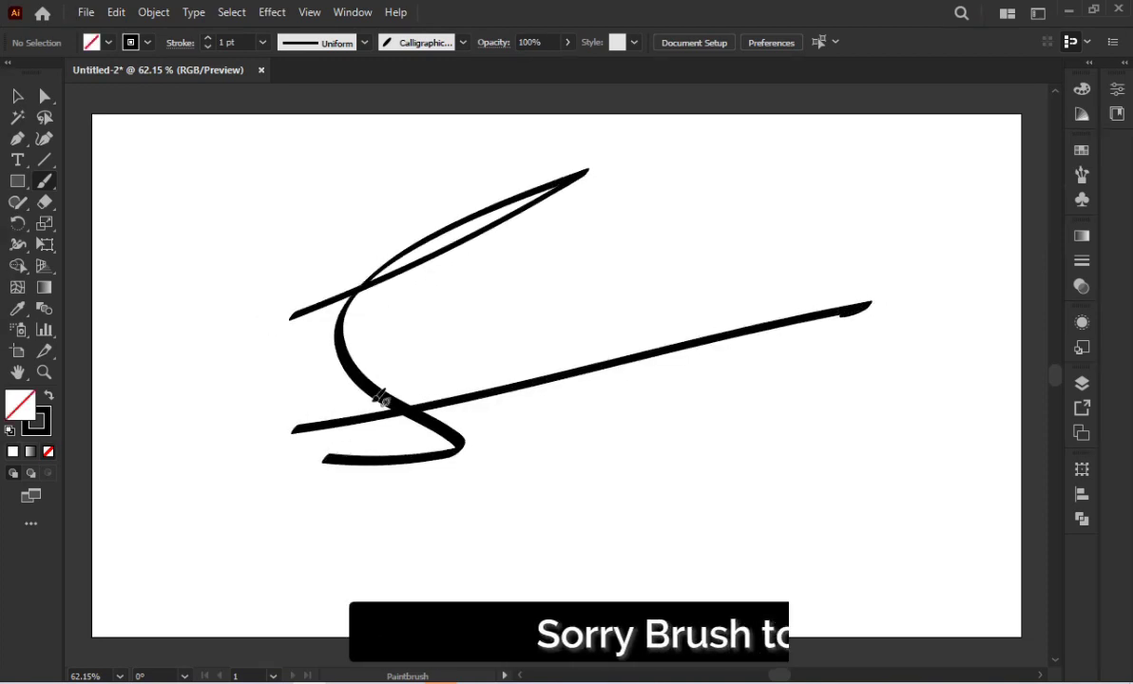
mouse_move(259, 400)
left_mouse_down()
mouse_move(253, 430)
mouse_move(291, 427)
mouse_move(309, 407)
left_mouse_up()
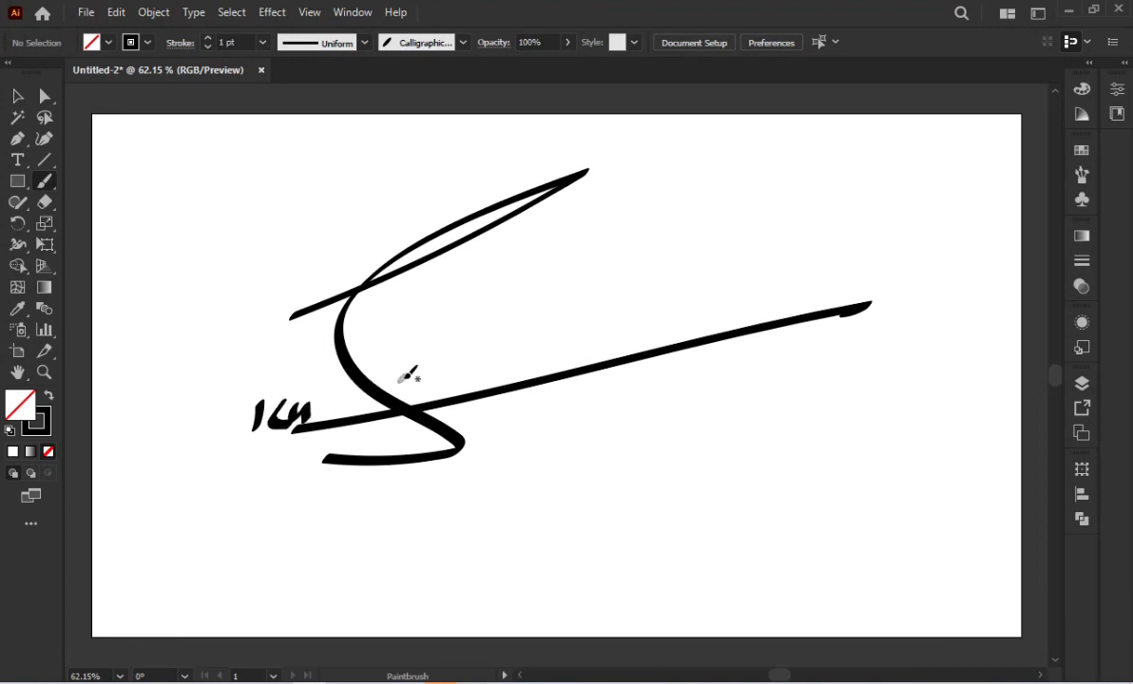
mouse_move(409, 375)
left_mouse_down()
mouse_move(414, 388)
mouse_move(496, 316)
mouse_move(510, 532)
left_mouse_up()
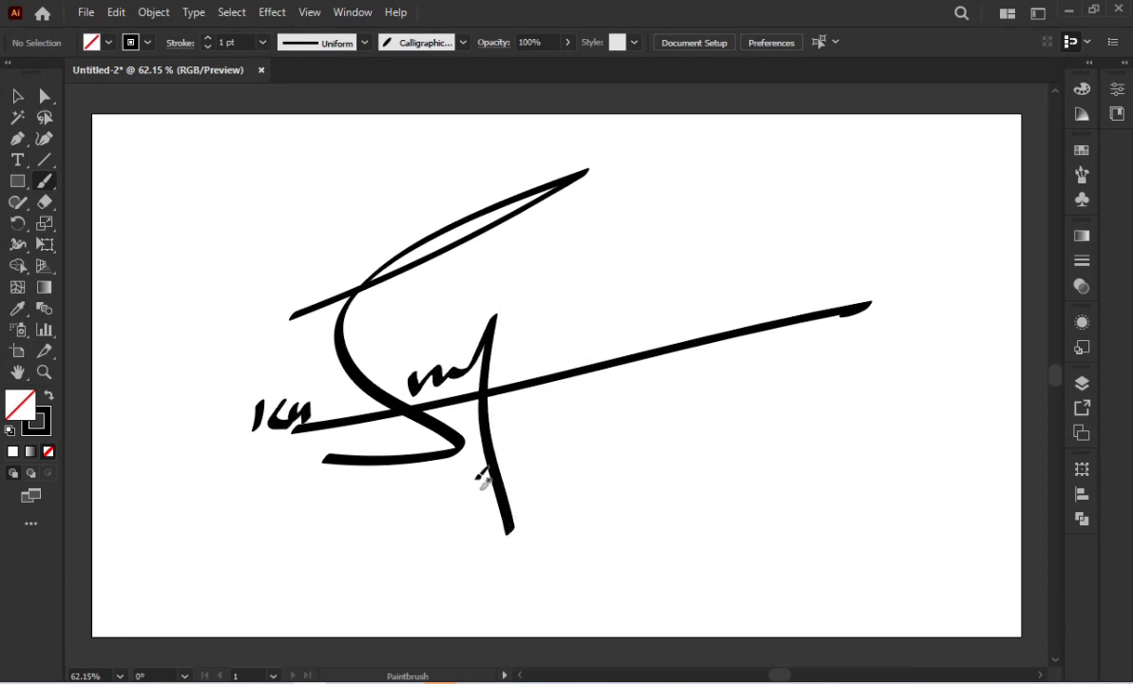
left_click_drag(472, 478, 561, 432)
left_click_drag(457, 341, 463, 333)
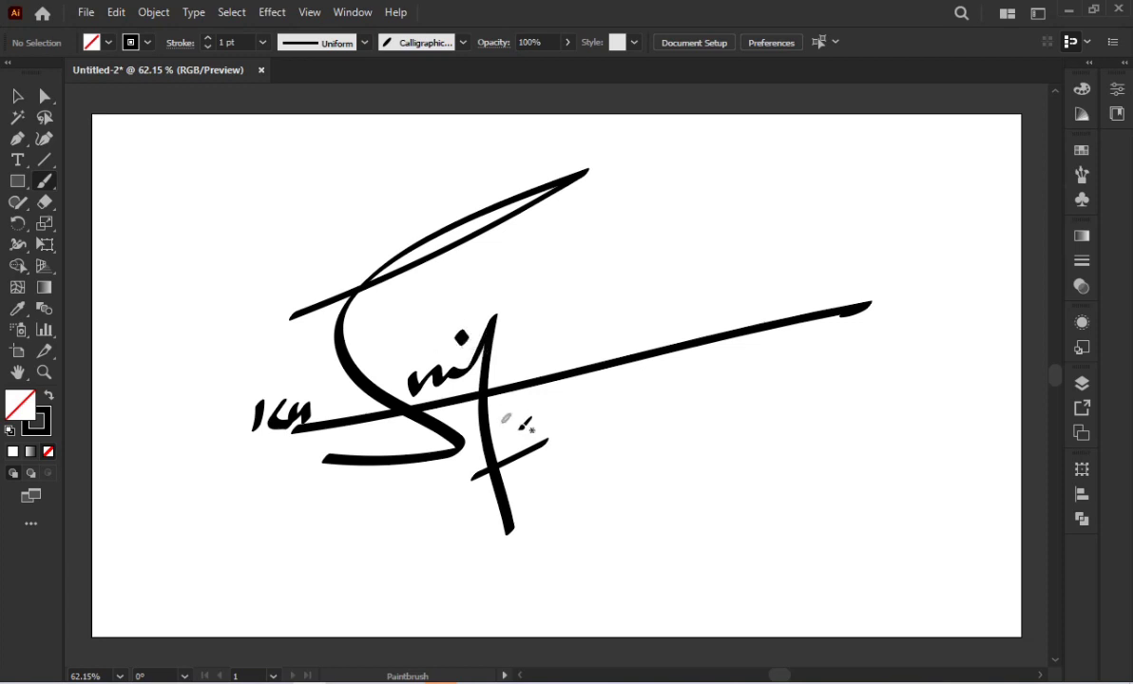
Paint the remaining letters and a small star above the signature, redoing the star once.
mouse_move(548, 415)
left_mouse_down()
mouse_move(540, 435)
mouse_move(573, 418)
mouse_move(568, 524)
left_mouse_up()
mouse_move(591, 406)
left_mouse_down()
mouse_move(604, 472)
mouse_move(625, 398)
mouse_move(656, 413)
mouse_move(679, 384)
mouse_move(688, 406)
mouse_move(713, 402)
left_mouse_up()
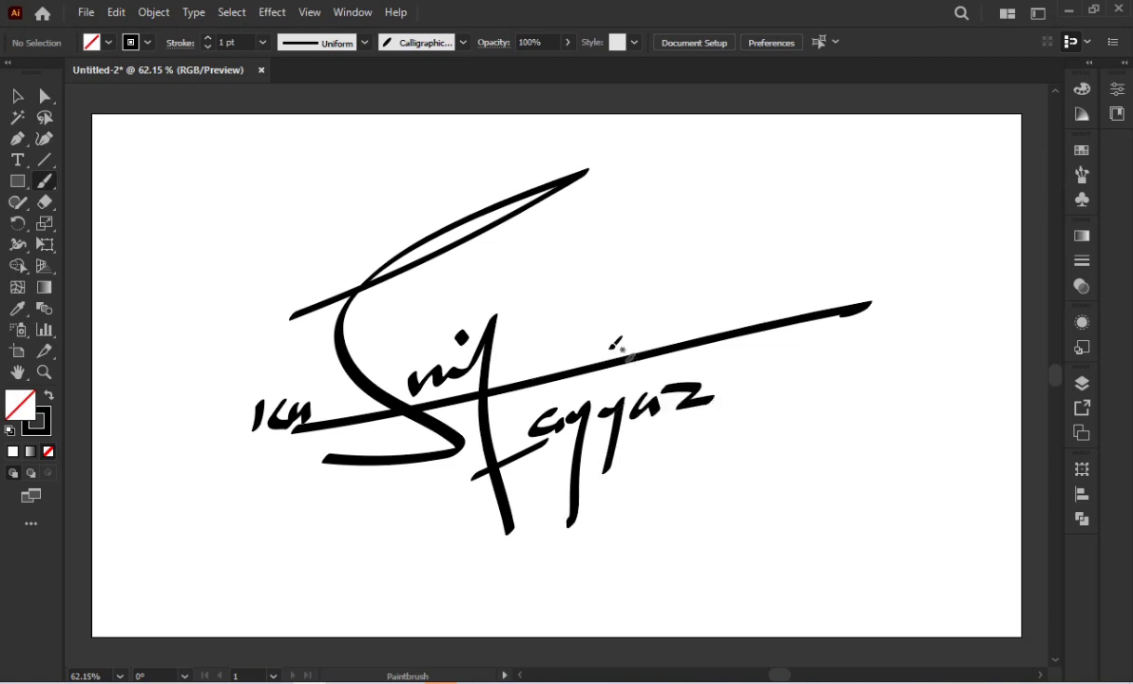
mouse_move(549, 266)
left_mouse_down()
mouse_move(638, 228)
mouse_move(652, 278)
left_mouse_up()
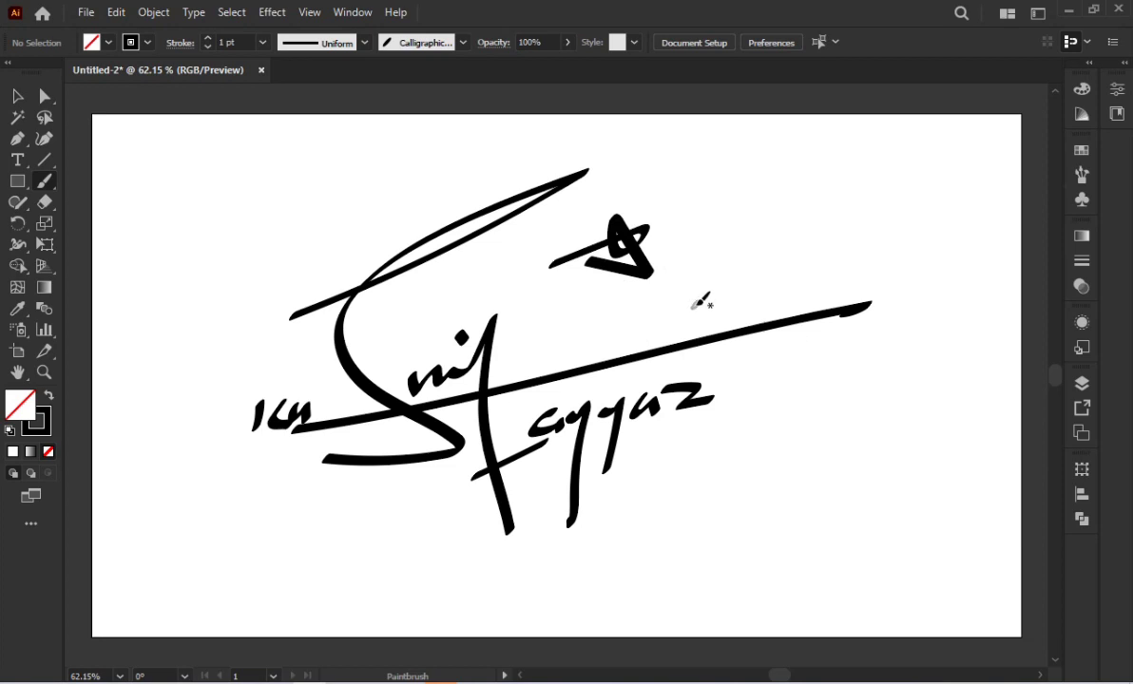
key("ctrl+z")
key("ctrl+z")
mouse_move(554, 268)
left_mouse_down()
mouse_move(609, 281)
mouse_move(597, 242)
left_mouse_up()
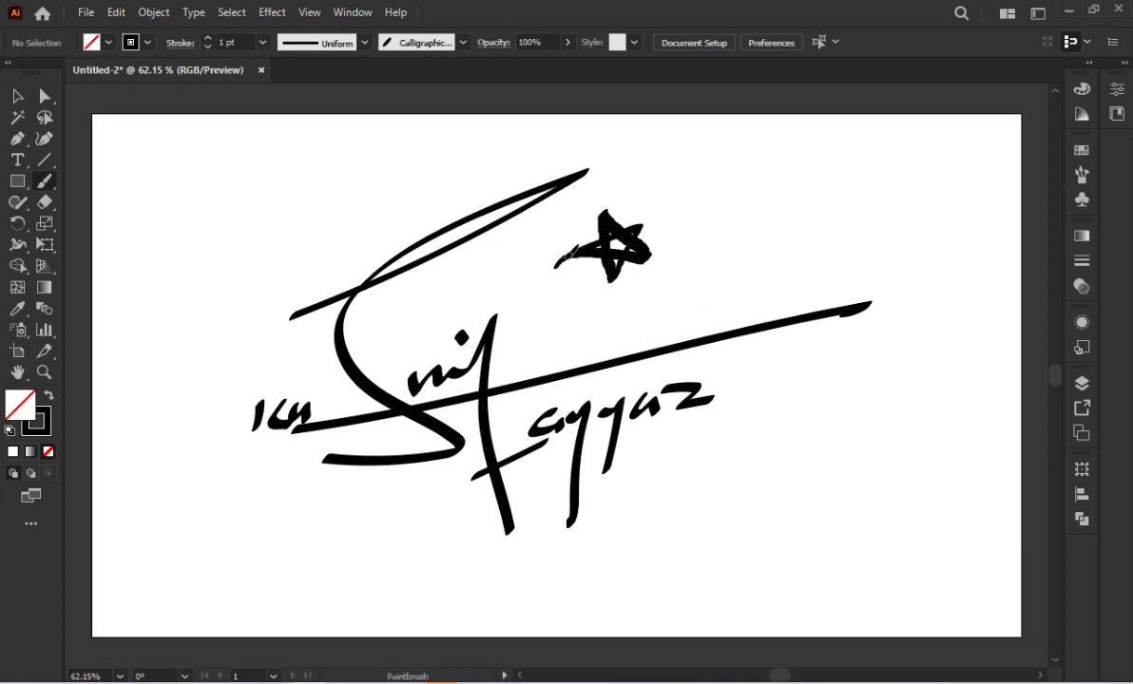
Select the signature strokes and try shrinking them, then undo the resize.
scroll(834, 323, "up", 1)
scroll(835, 338, "down", 1)
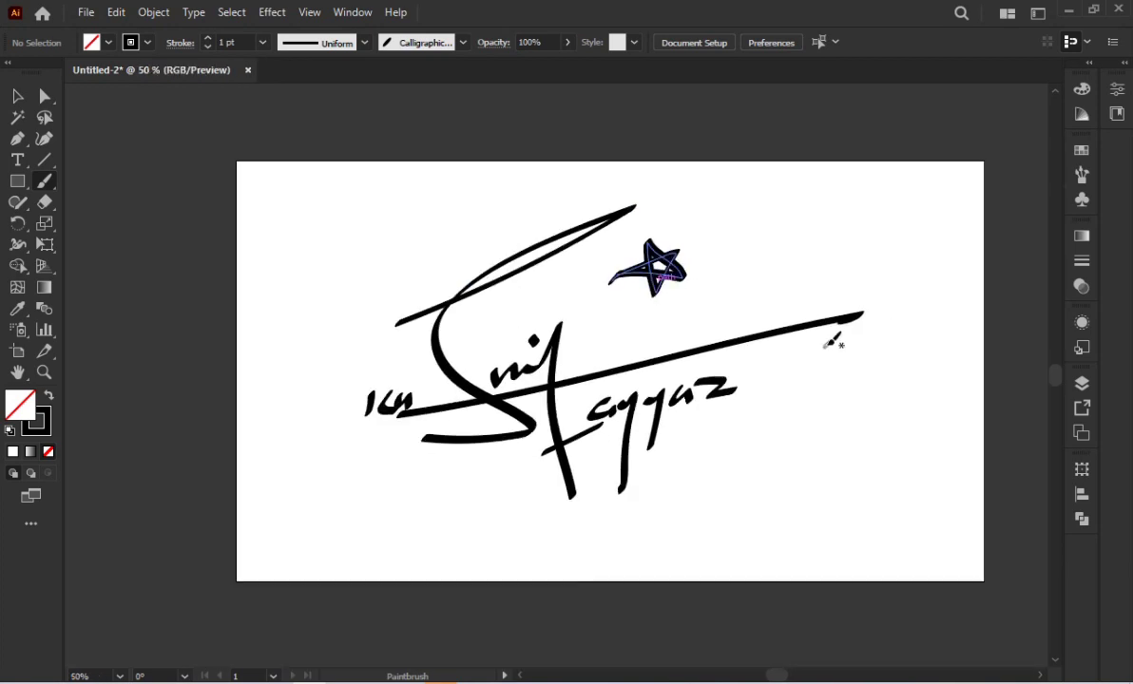
left_click(17, 96)
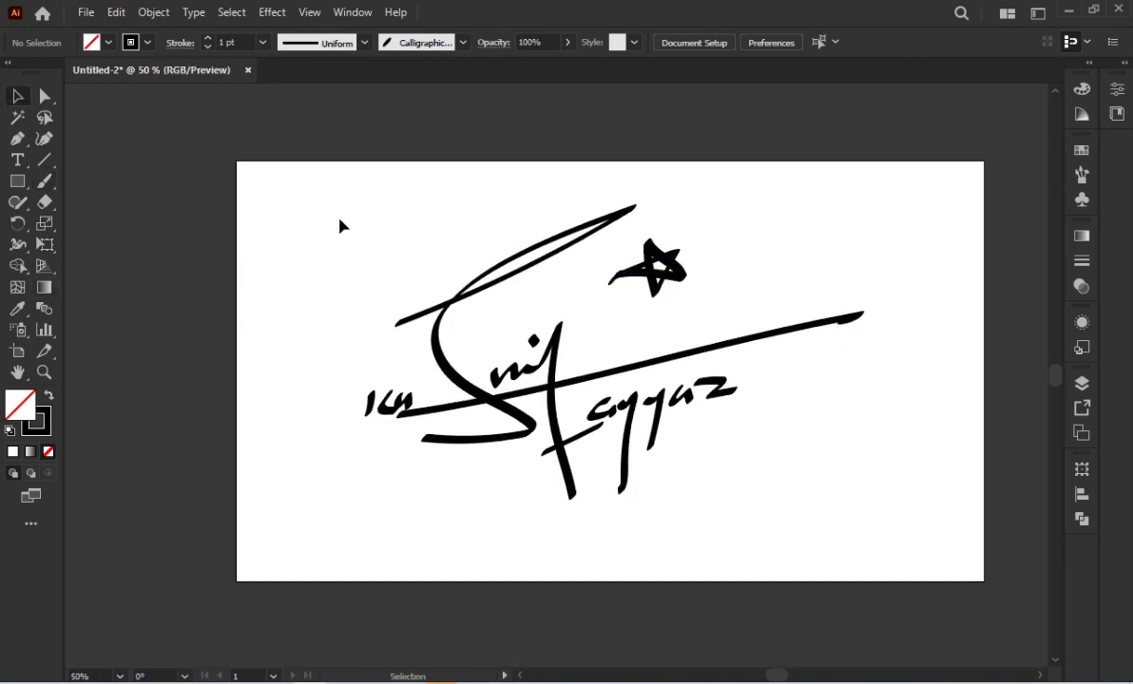
left_click_drag(340, 224, 805, 481)
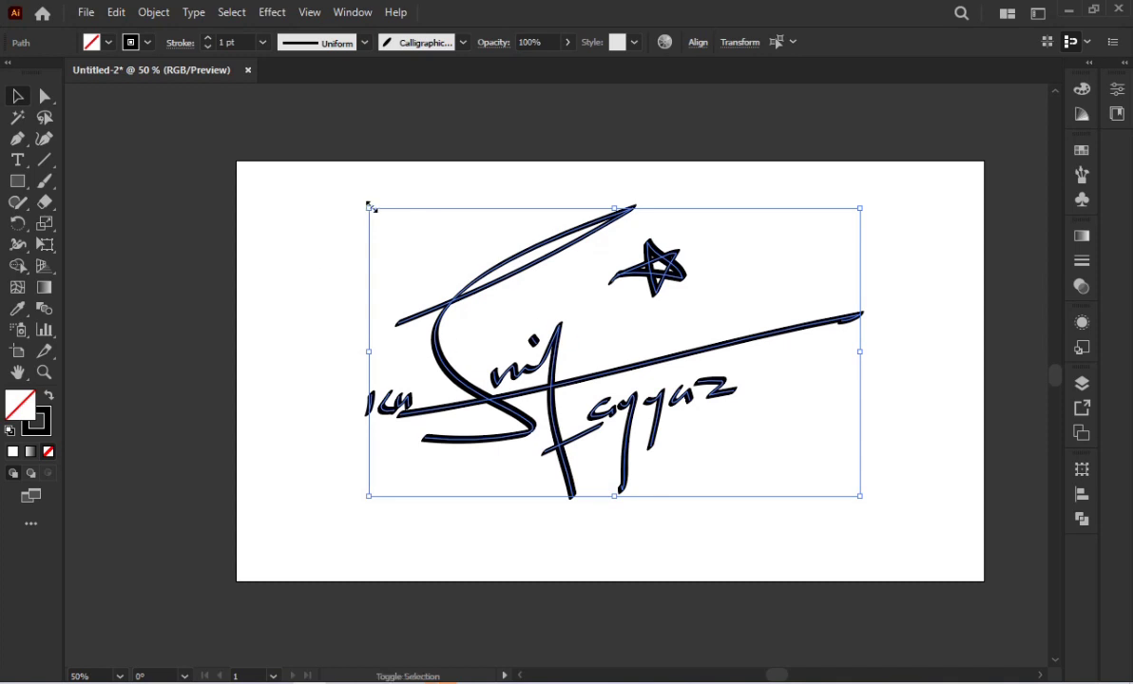
left_click_drag(371, 207, 484, 275)
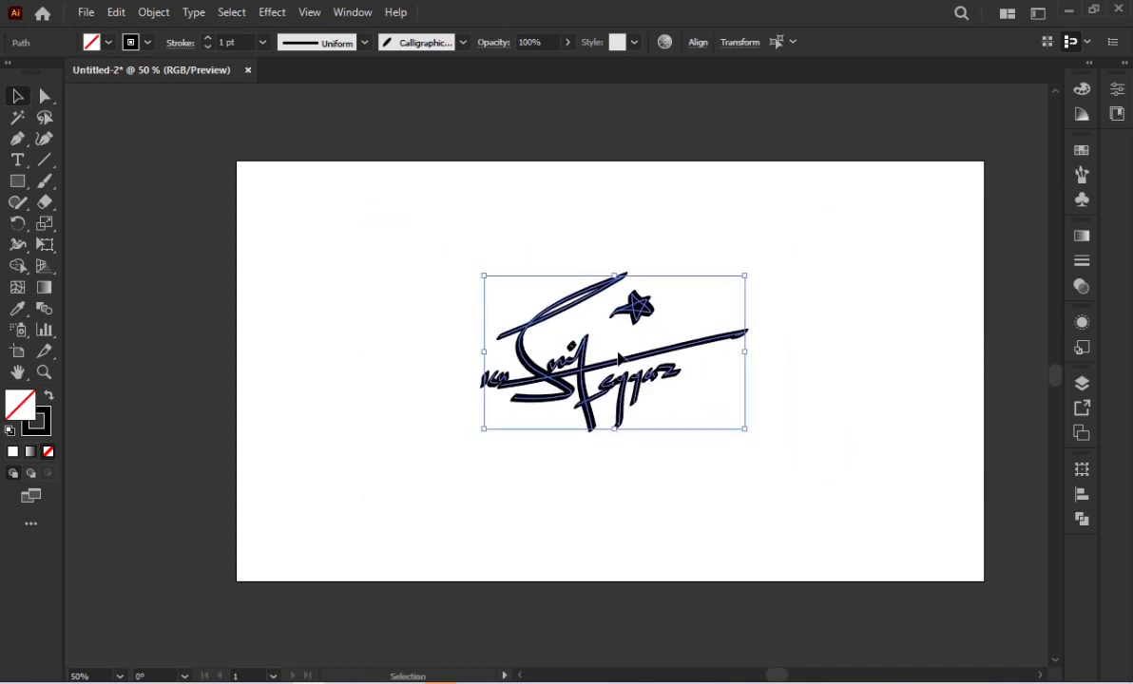
left_click(706, 349)
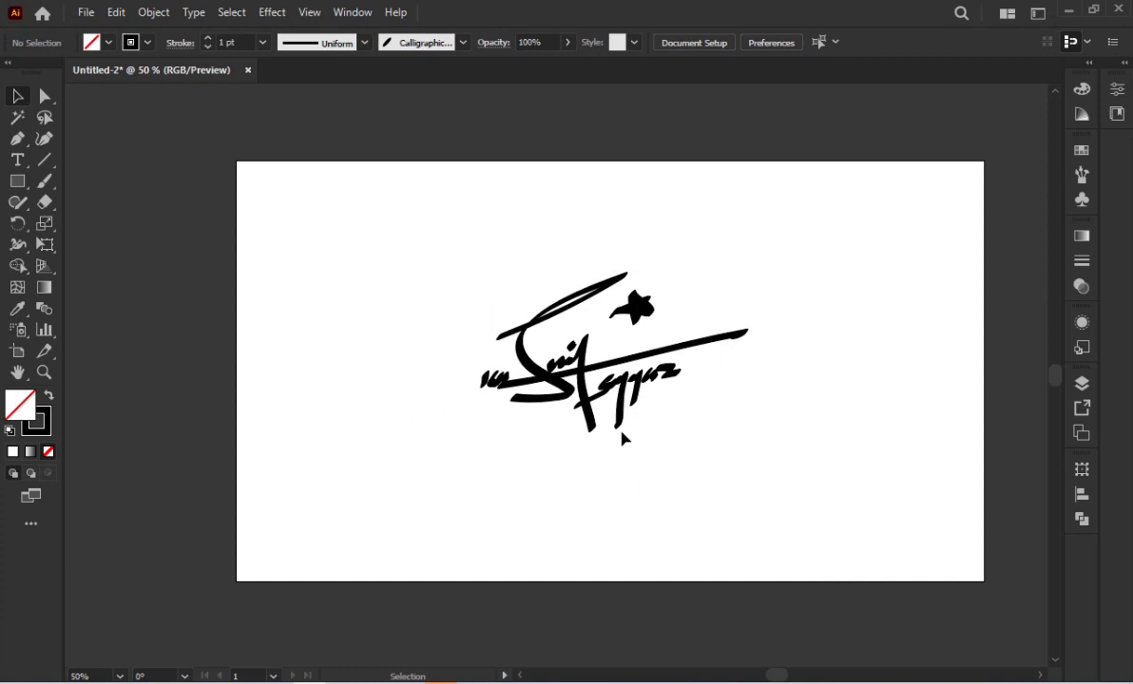
key("ctrl+z")
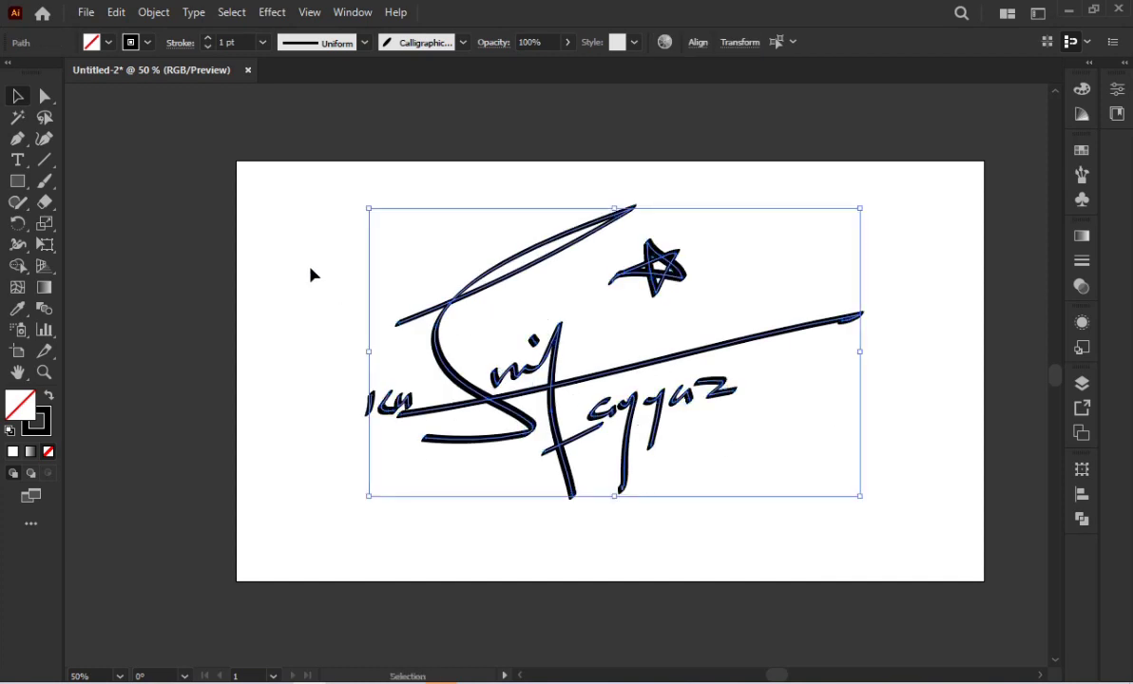
Expand the signature's brush strokes, shrink it, group it and centre it horizontally.
left_click(152, 12)
left_click(223, 235)
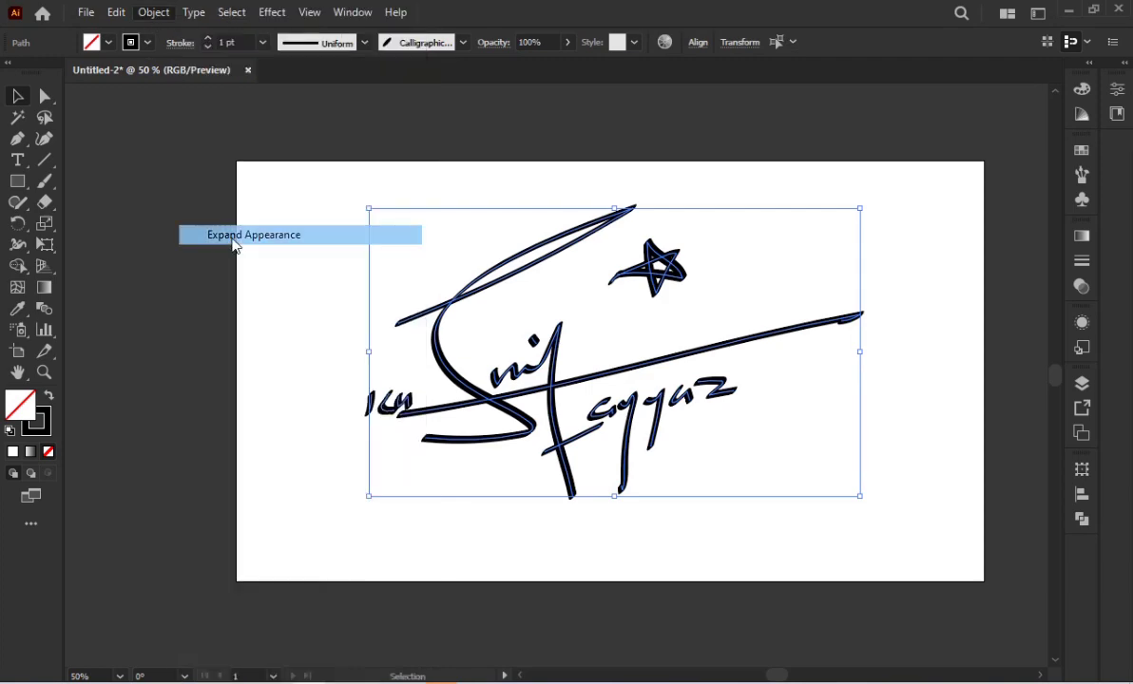
left_click_drag(365, 204, 502, 286)
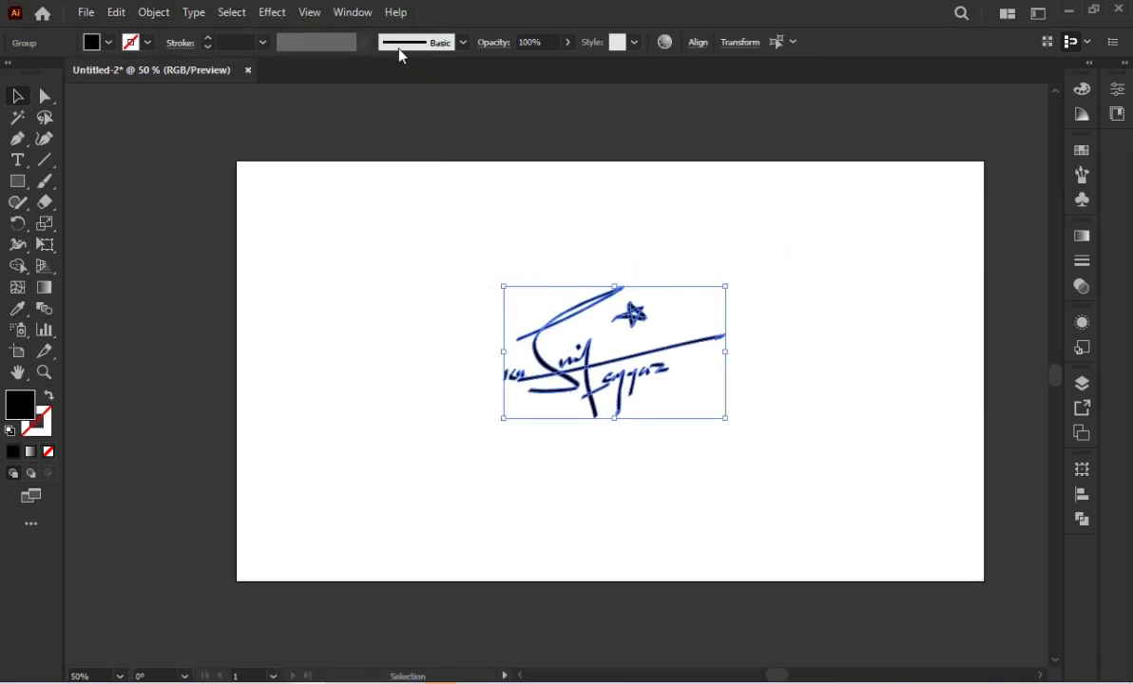
left_click(153, 12)
left_click(199, 91)
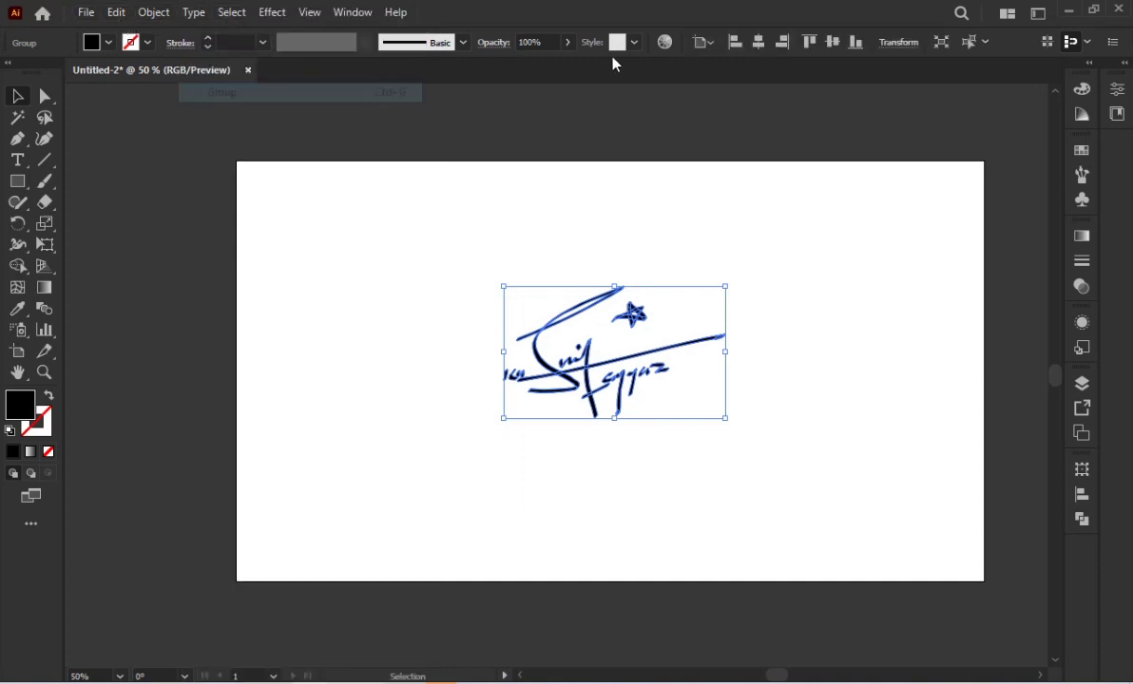
left_click(759, 52)
left_click(836, 238)
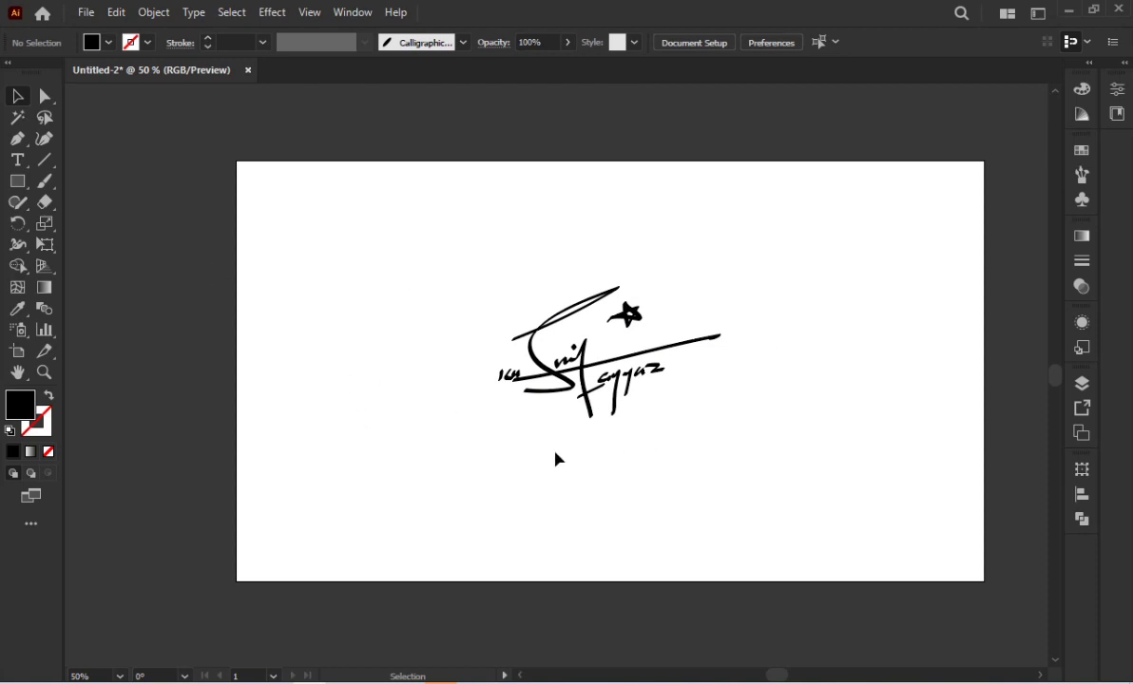
Select the whole signature and delete it.
left_click_drag(443, 253, 720, 477)
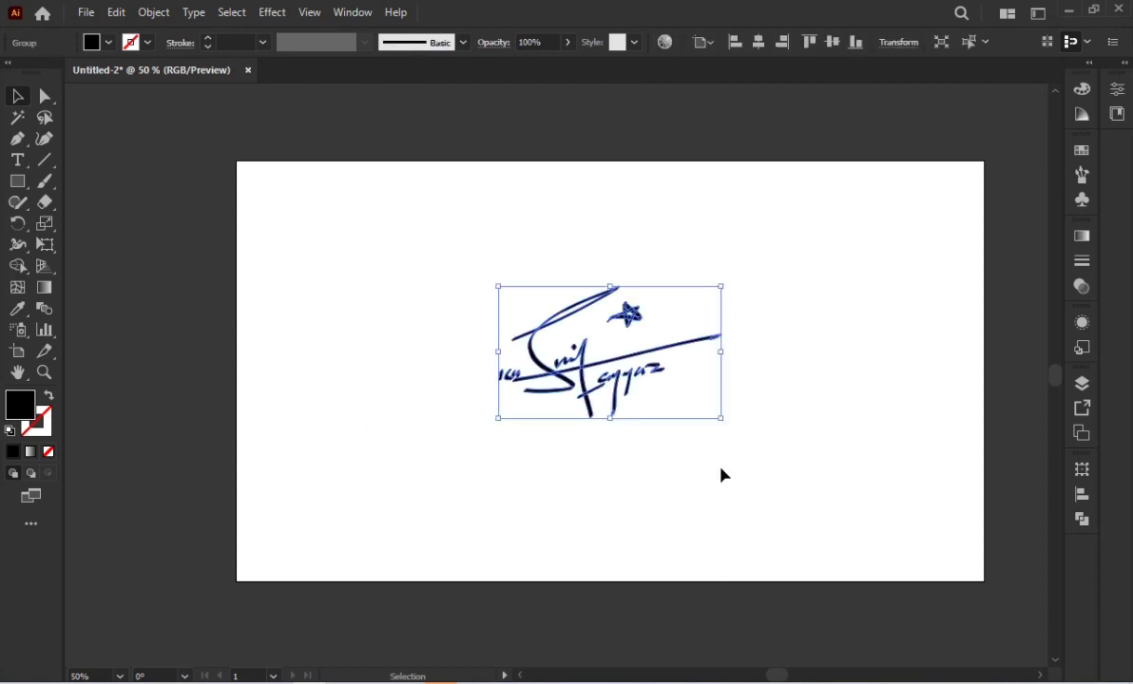
left_click(723, 466)
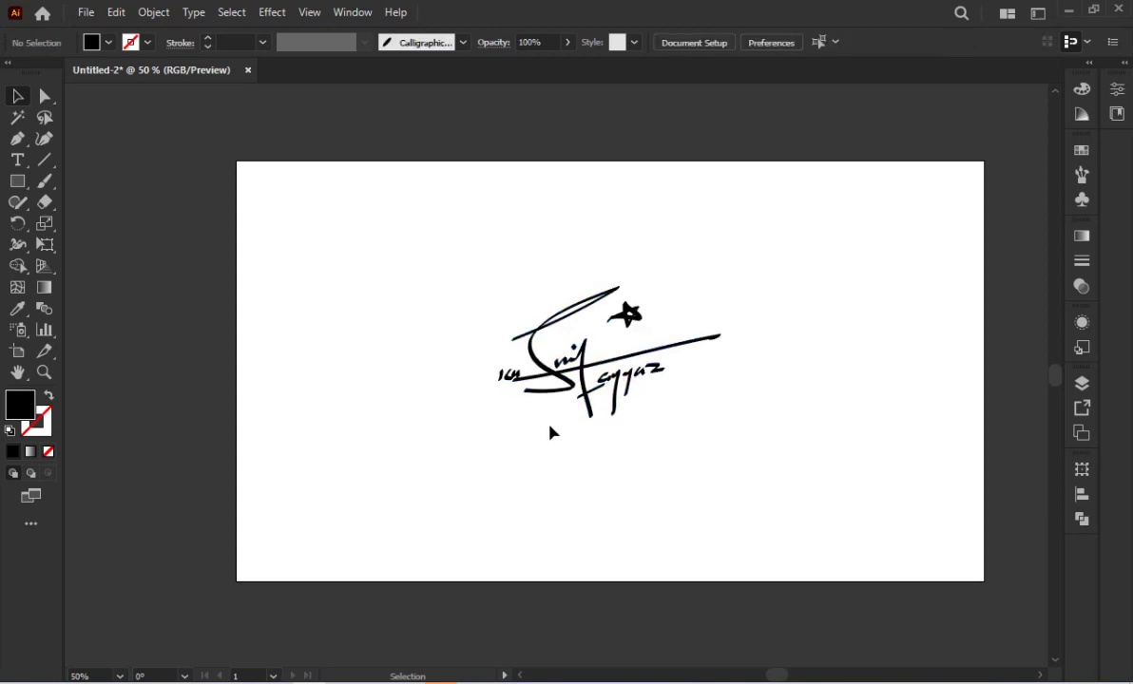
left_click_drag(485, 288, 804, 452)
key("Delete")
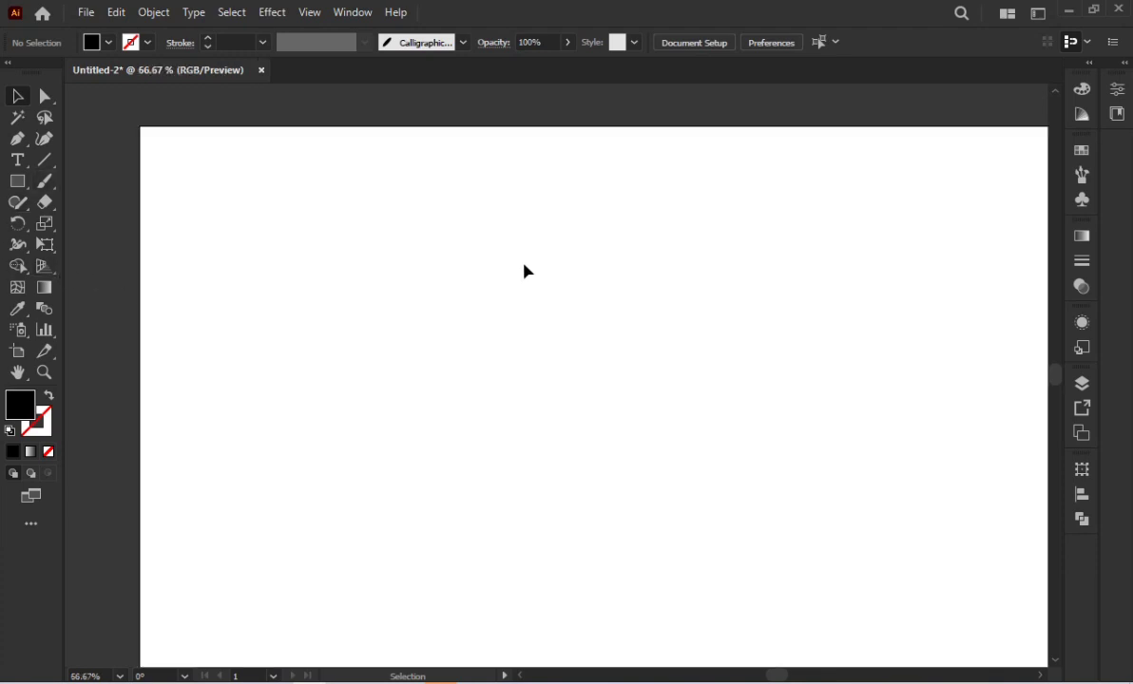
Raise the calligraphic brush's tip roundness to 38% in its brush options.
left_click(45, 181)
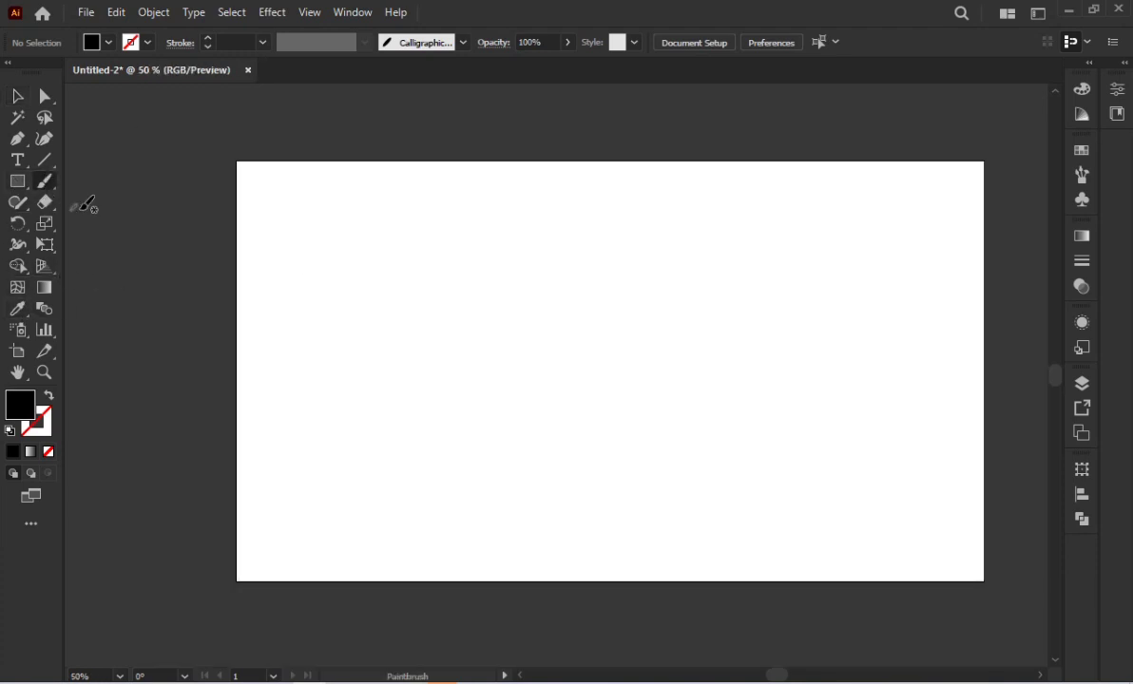
left_click(1081, 175)
left_click(985, 176)
double_click(984, 176)
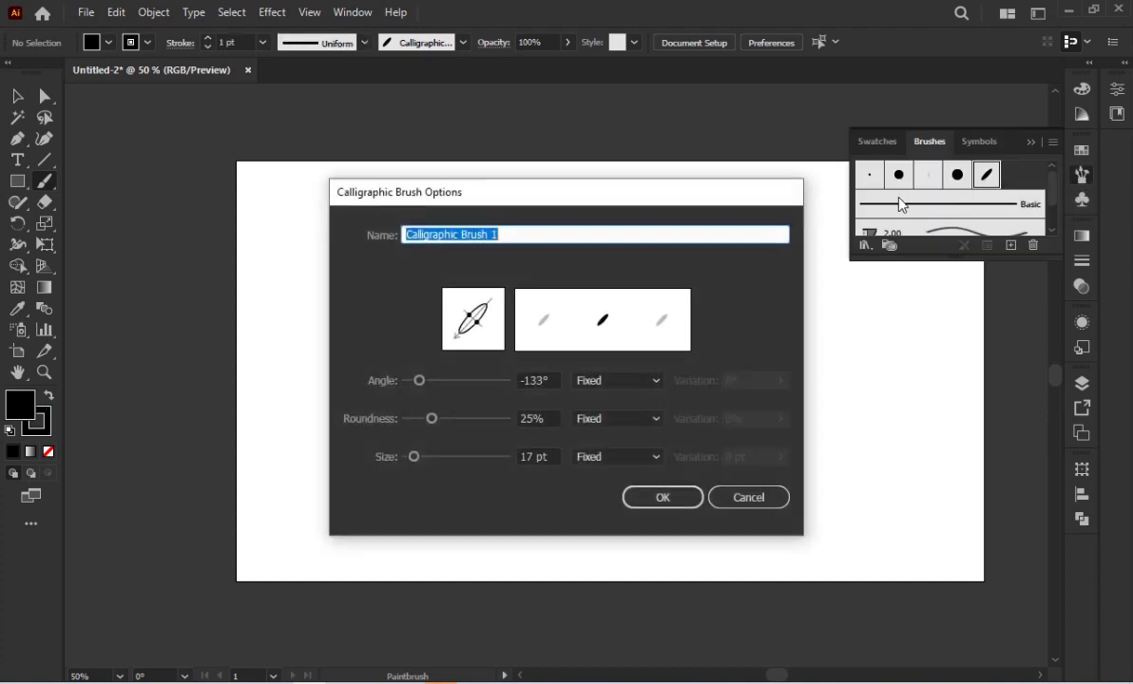
mouse_move(480, 329)
left_mouse_down()
mouse_move(495, 350)
mouse_move(479, 329)
left_mouse_up()
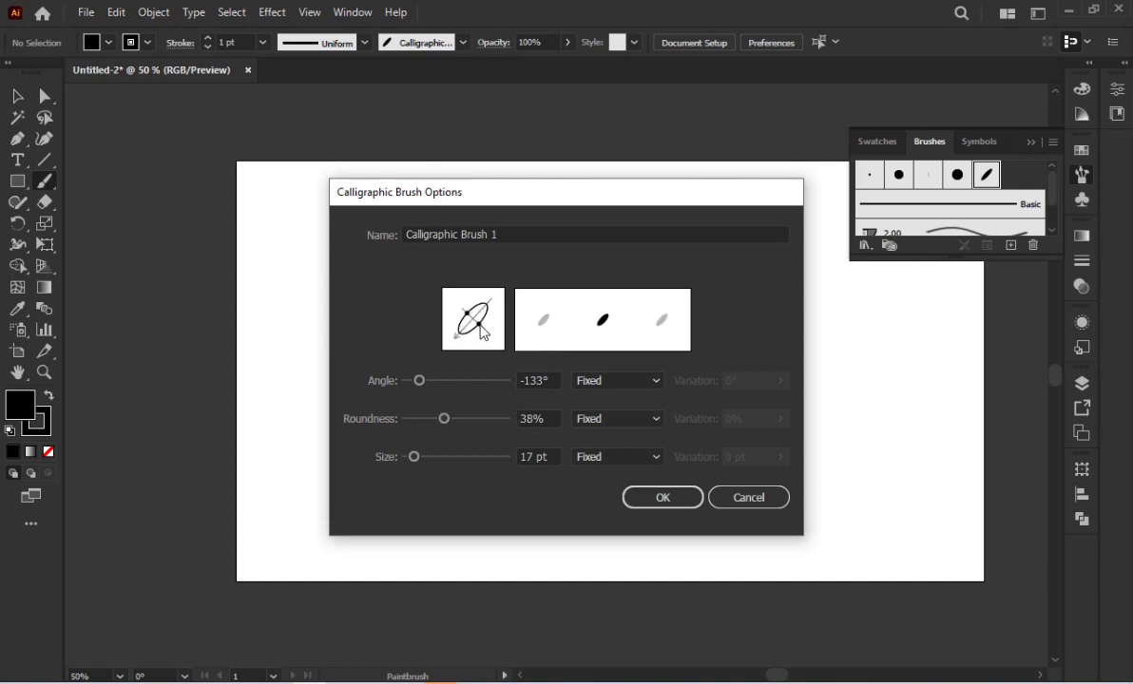
left_click(629, 497)
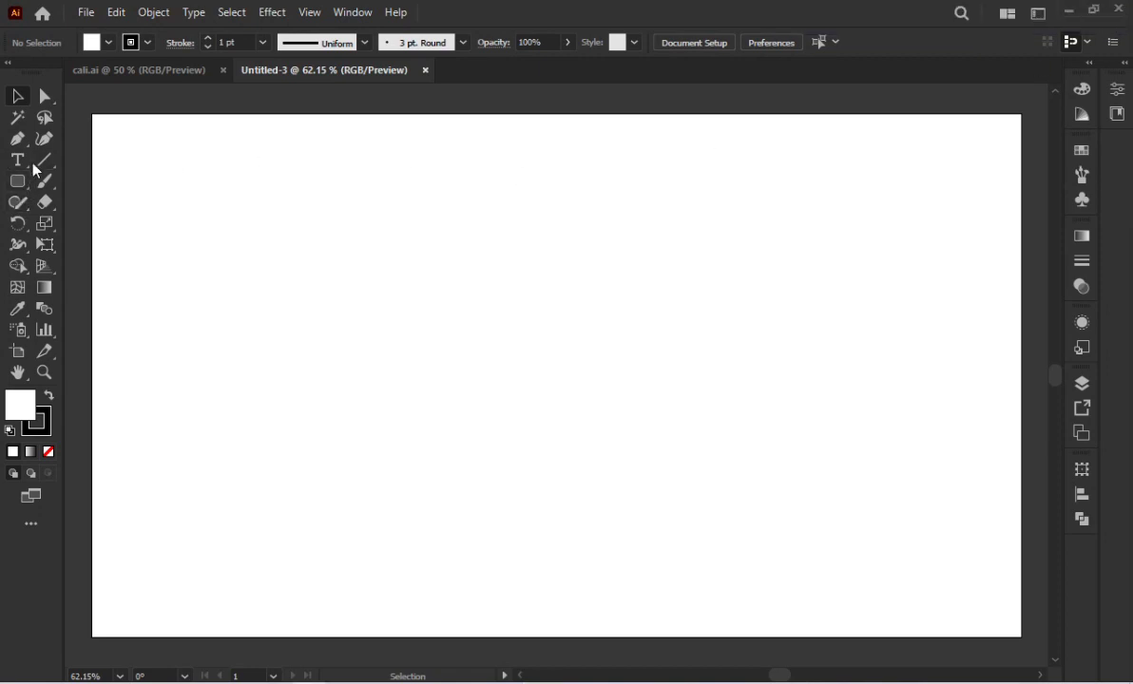
Draw a rectangle over the whole artboard, fill it black with no stroke, and lock it.
left_click_drag(18, 185, 85, 171)
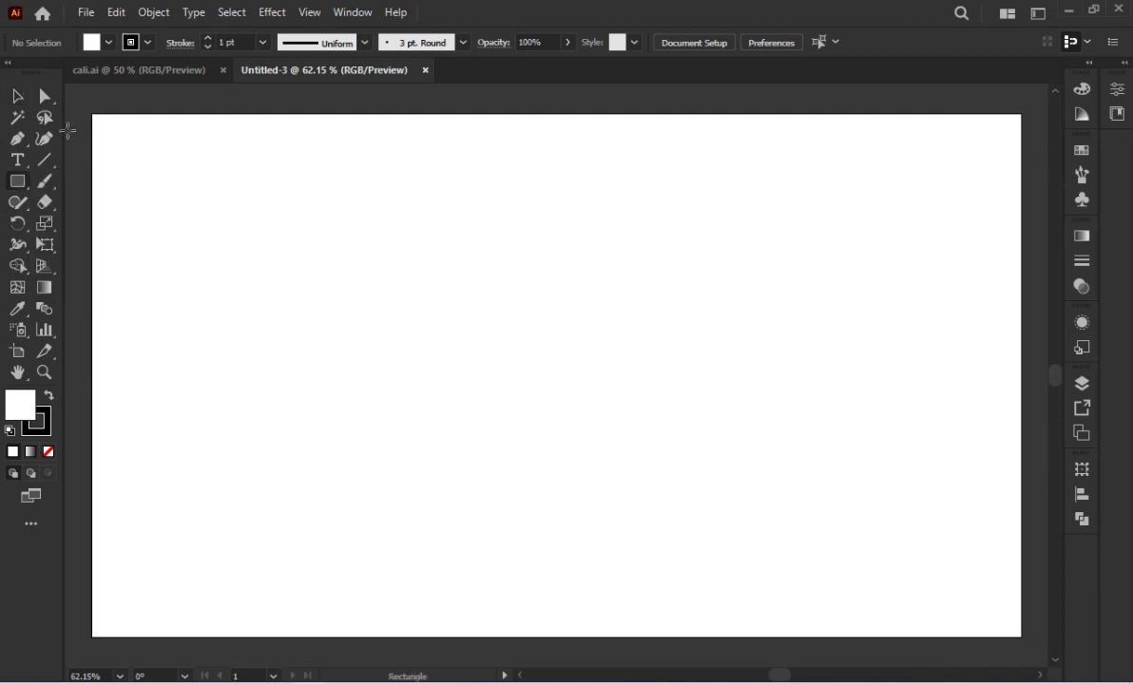
left_click_drag(88, 115, 1021, 635)
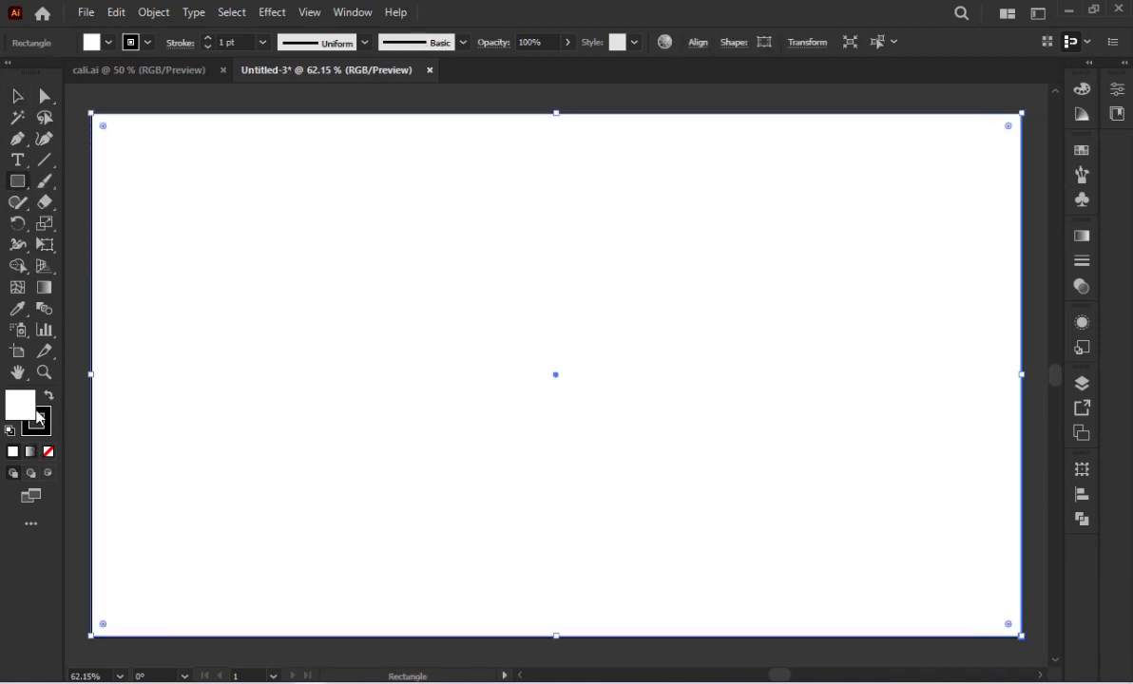
left_click(50, 396)
left_click(48, 451)
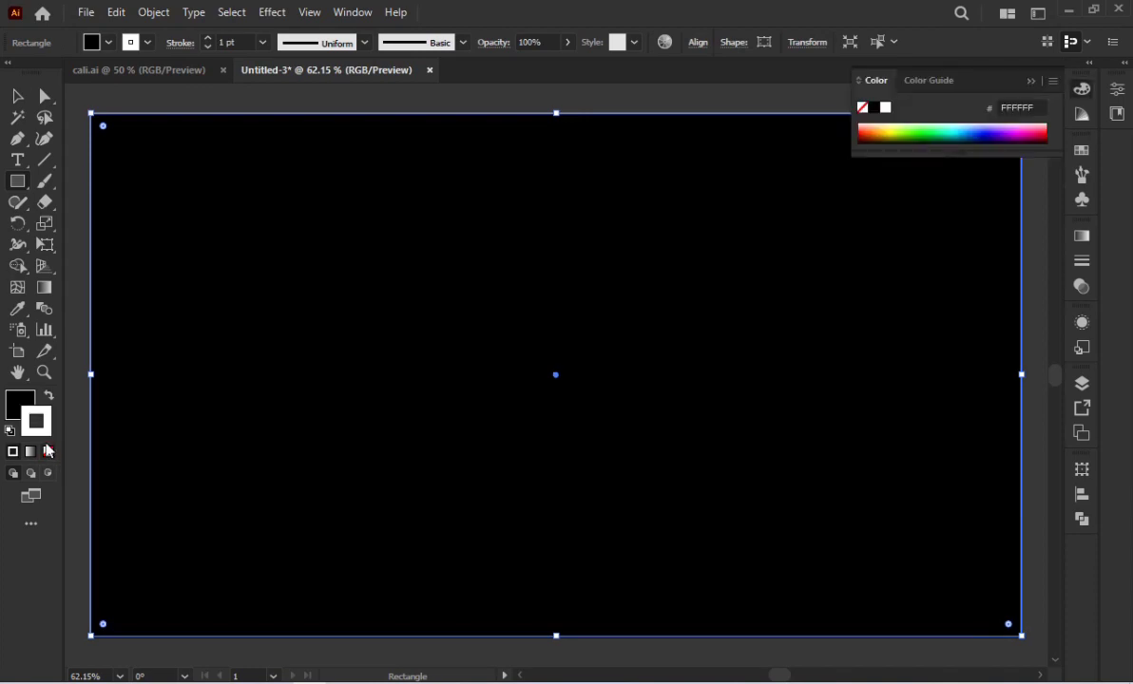
left_click(157, 12)
mouse_move(219, 131)
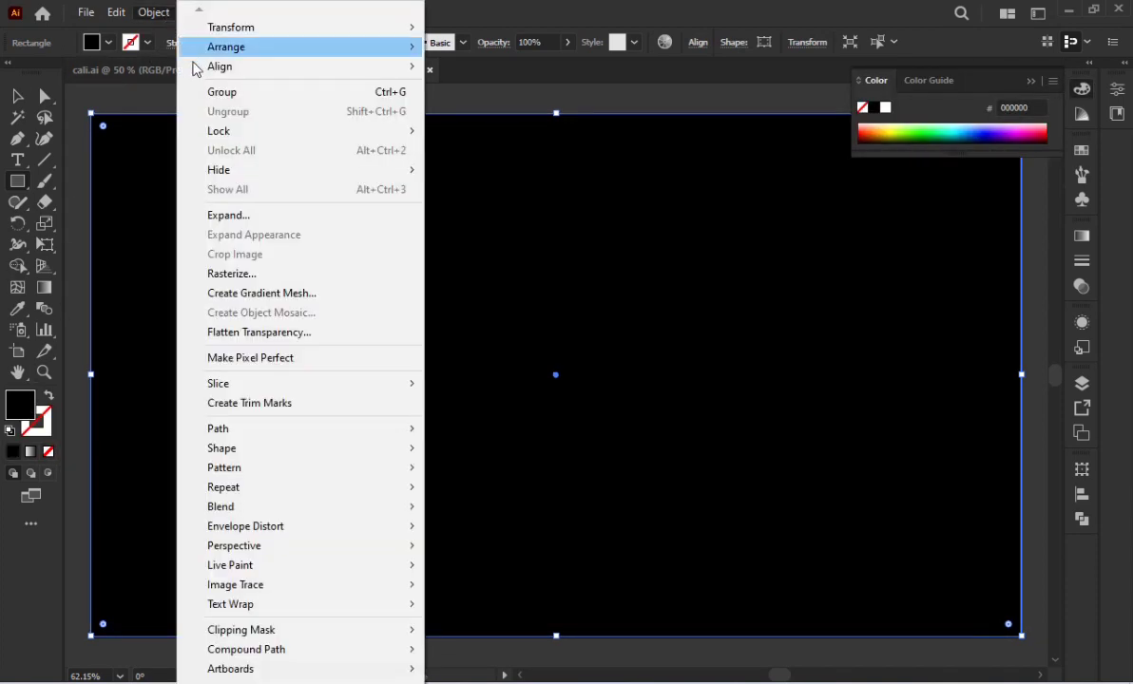
left_click(454, 130)
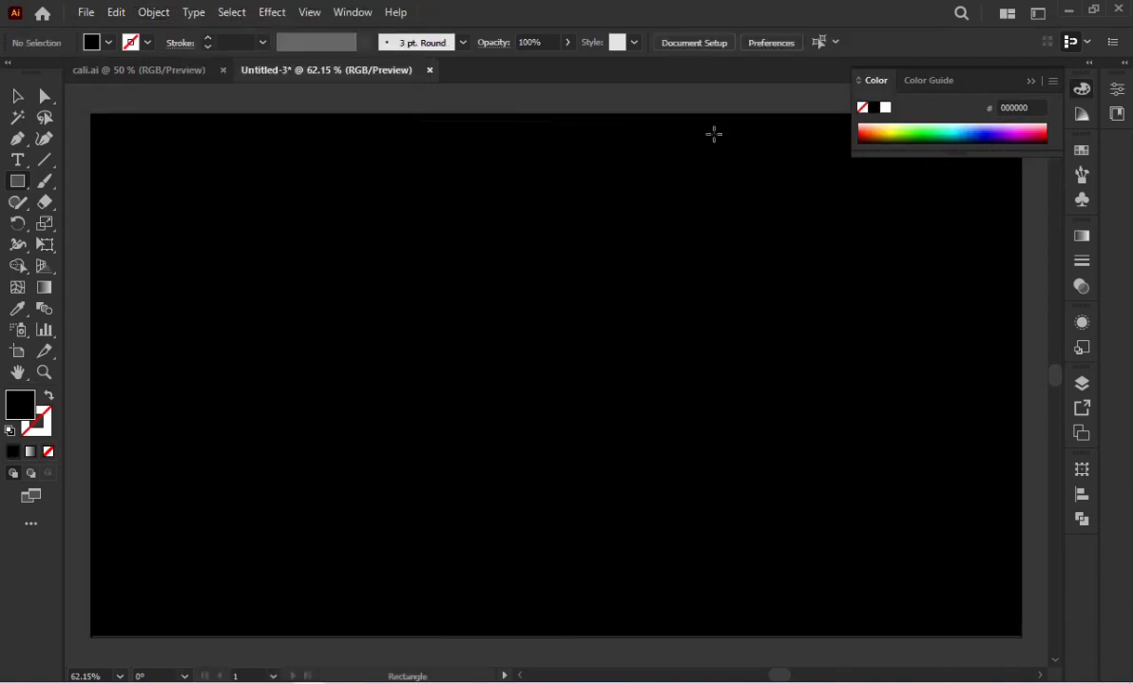
left_click(1030, 81)
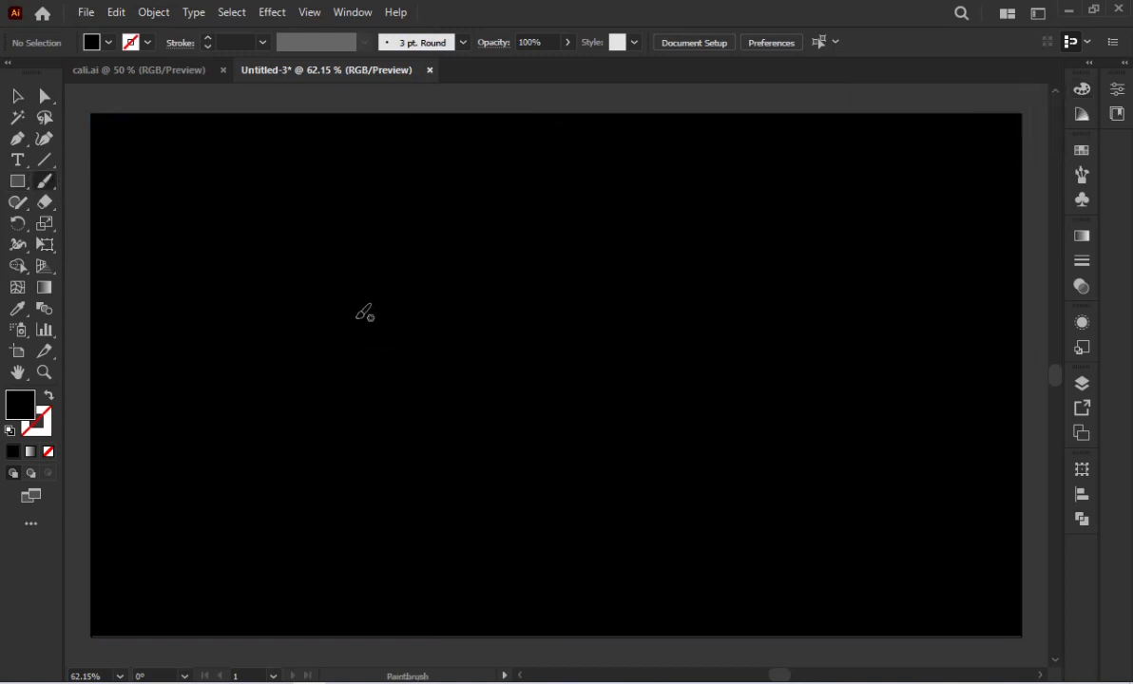
Create a new calligraphic brush angled -144° with 38% roundness.
left_click(1082, 174)
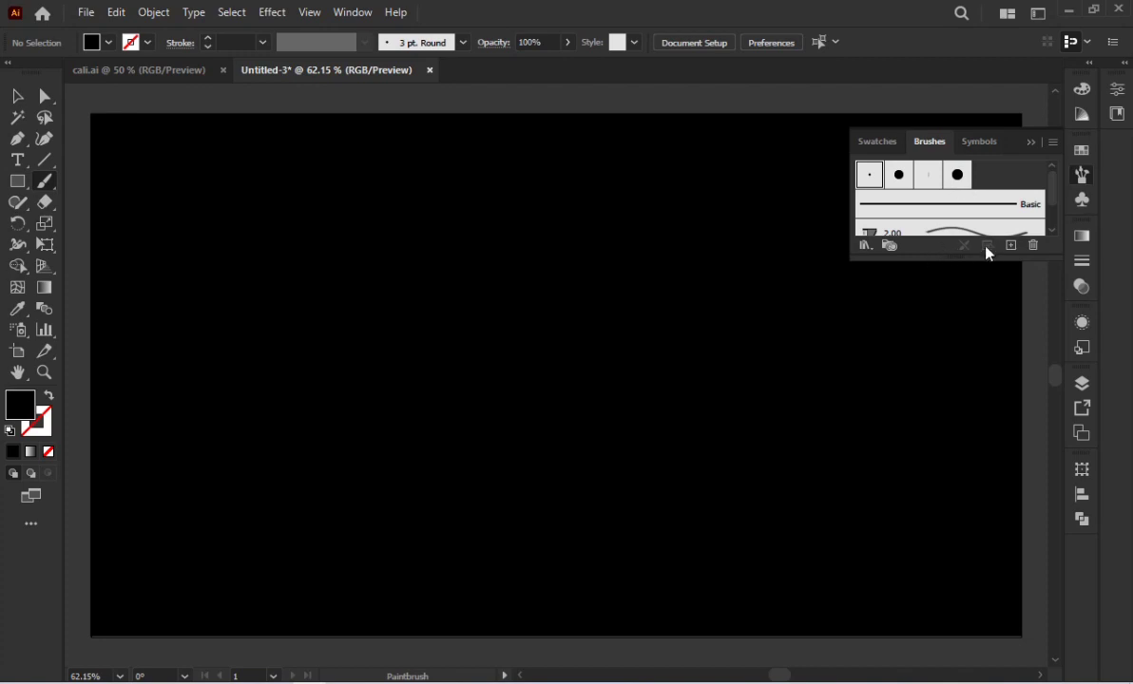
left_click(1010, 246)
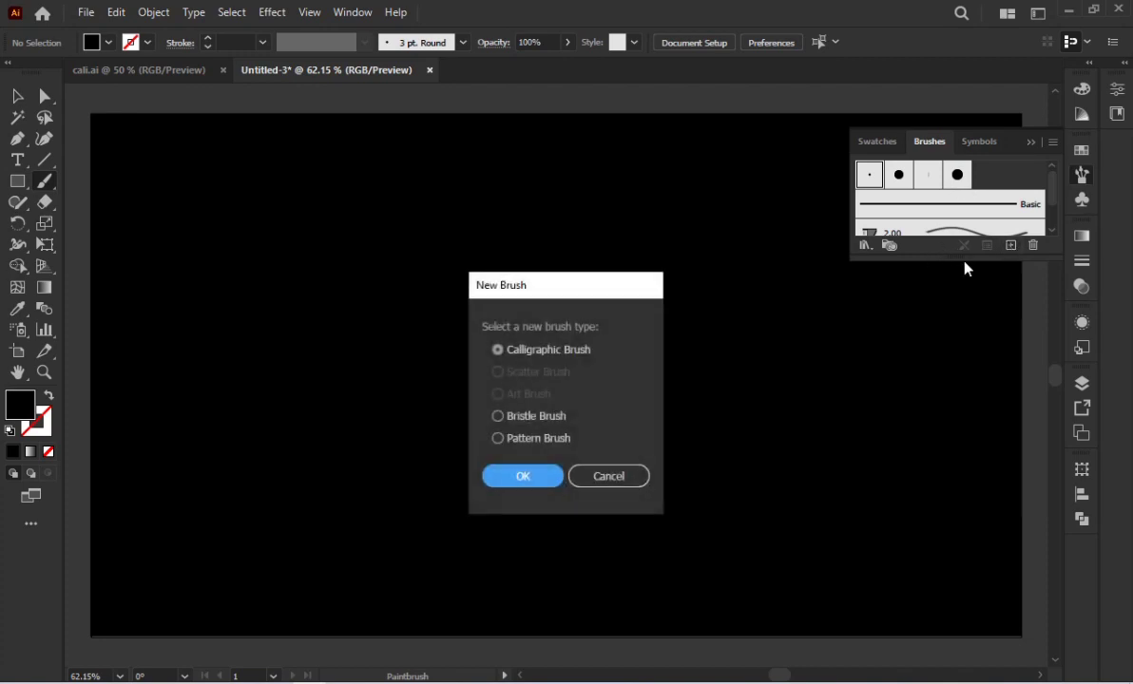
left_click(518, 476)
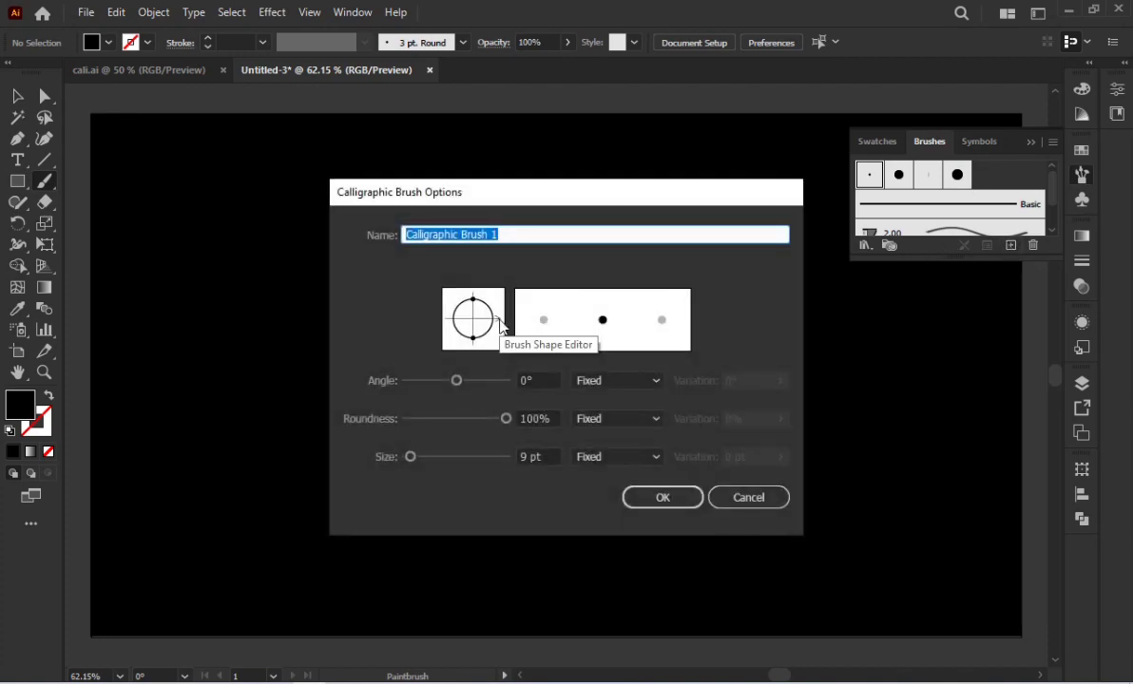
mouse_move(480, 336)
left_mouse_down()
mouse_move(460, 306)
mouse_move(468, 313)
left_mouse_up()
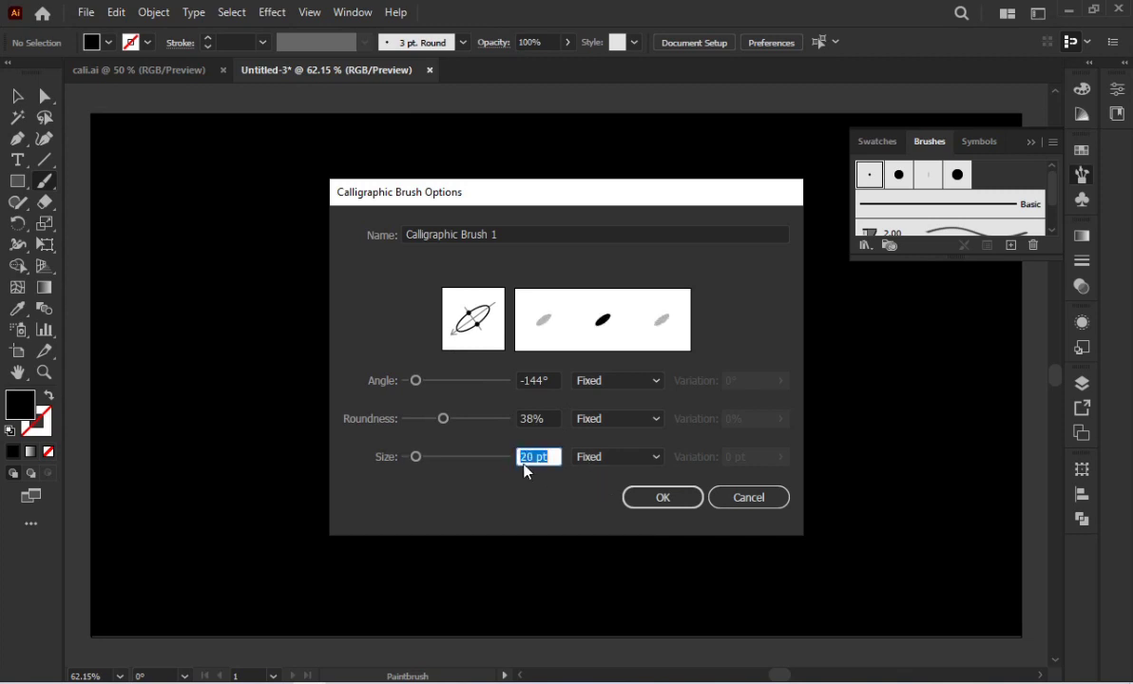
left_click(677, 506)
left_click(1030, 142)
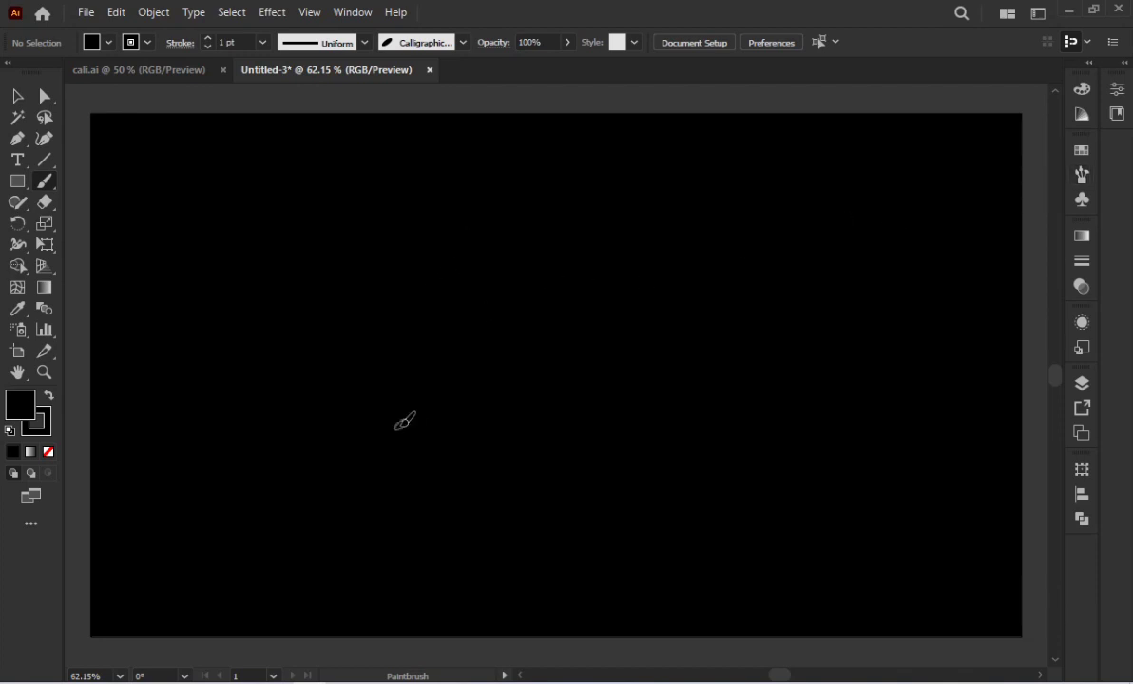
Set the stroke colour to yellow DEF40C, then paint and undo a test J stroke.
key("slash")
key("ctrl+z")
double_click(47, 432)
left_click(852, 538)
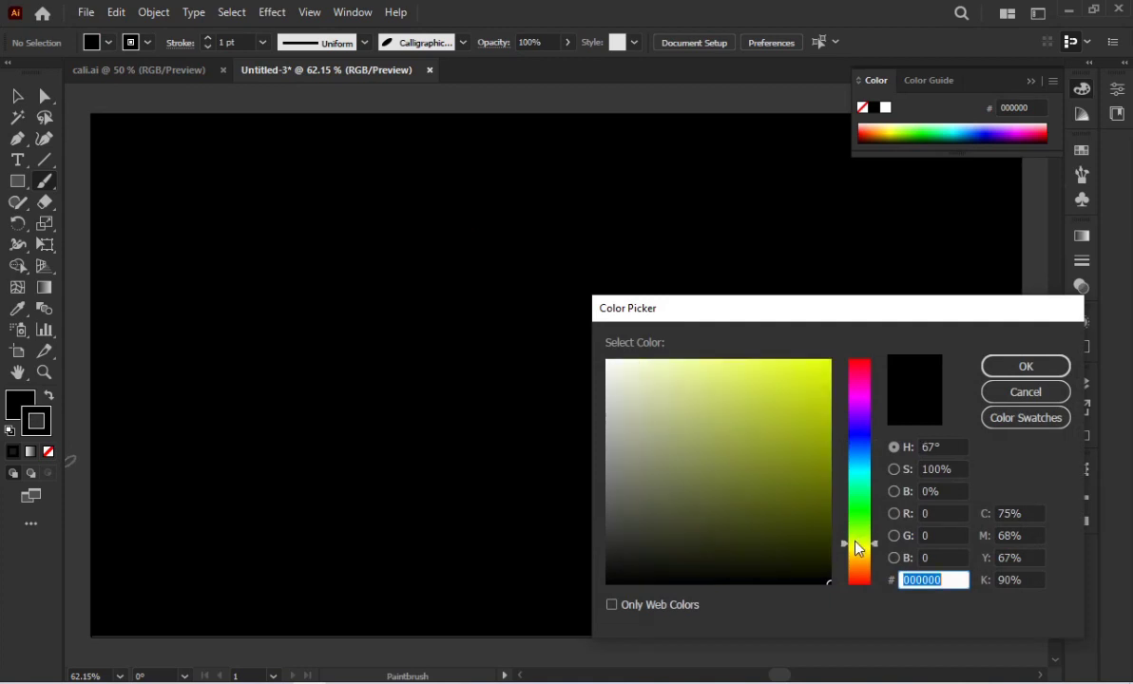
left_click(817, 372)
left_click(1015, 364)
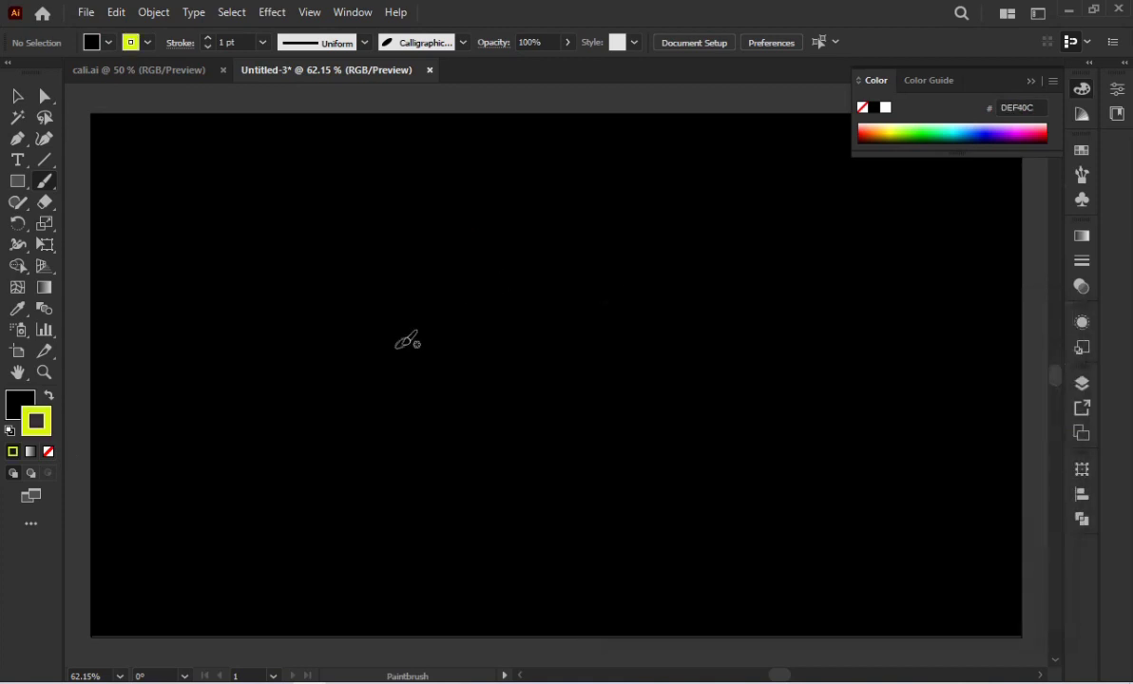
left_click_drag(409, 321, 430, 392)
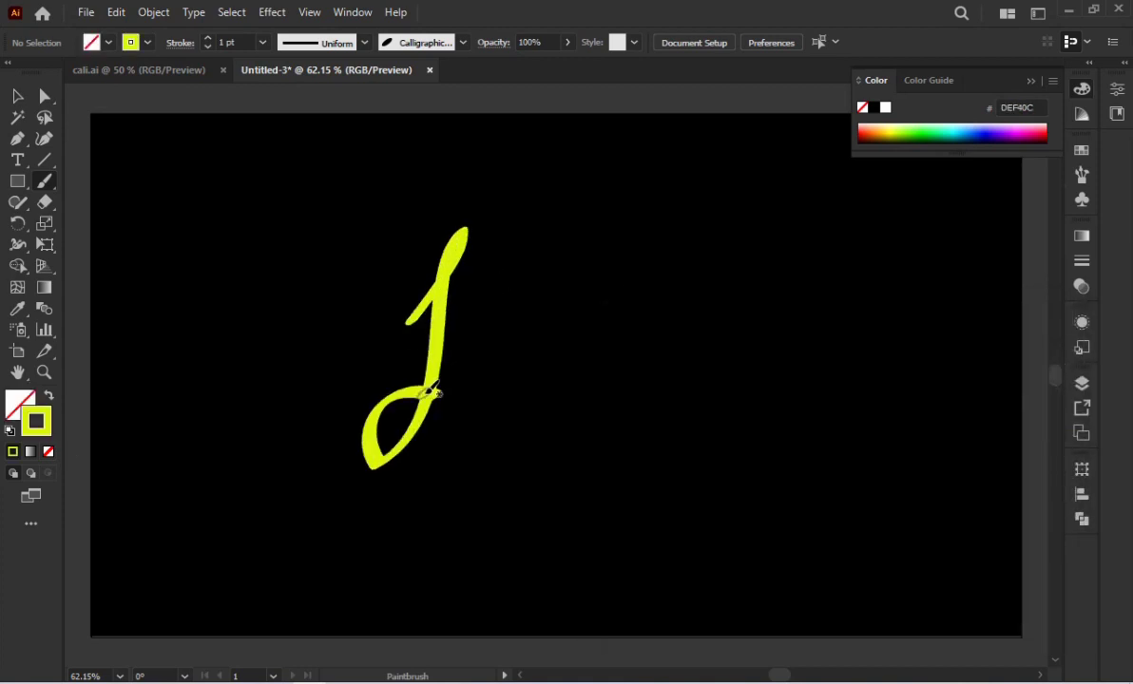
key("ctrl+z")
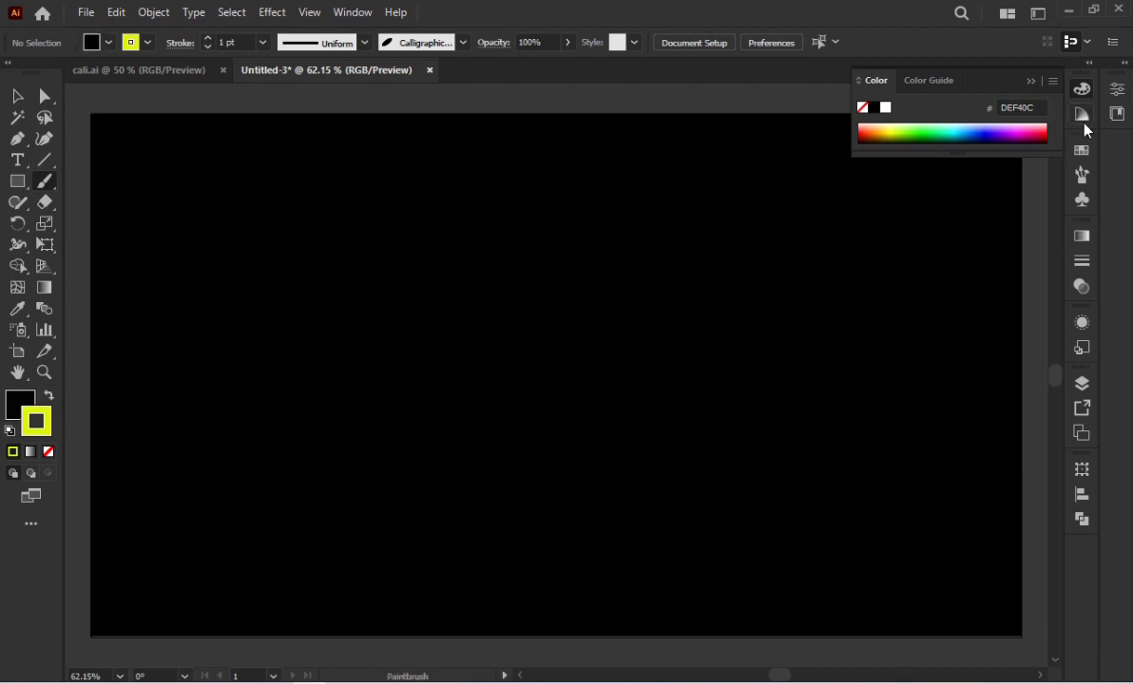
Revise Calligraphic Brush 1 to a -139° angle, 33% roundness and 20 pt size.
left_click(1081, 172)
double_click(985, 176)
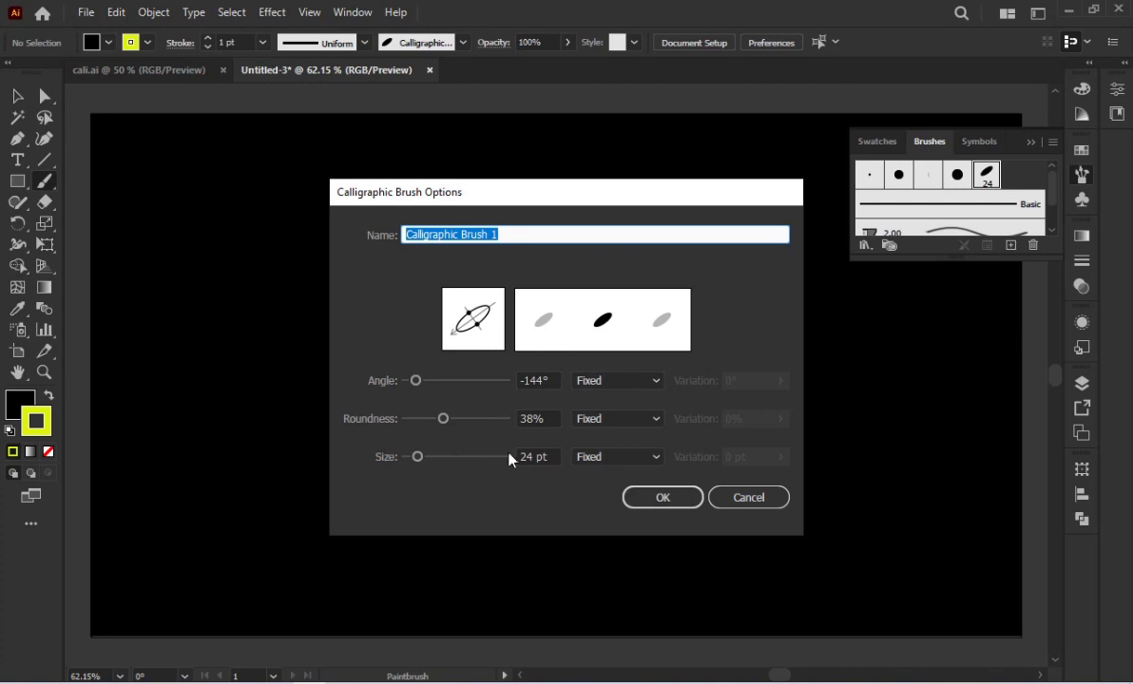
left_click(526, 456)
type("20")
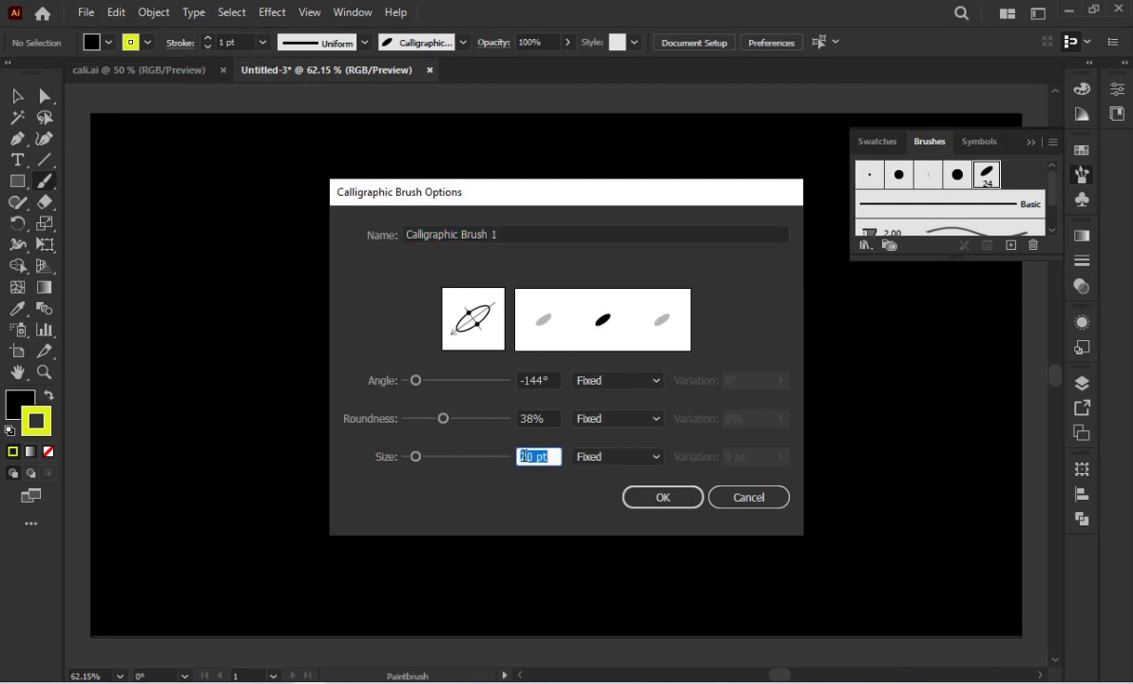
left_click(480, 333)
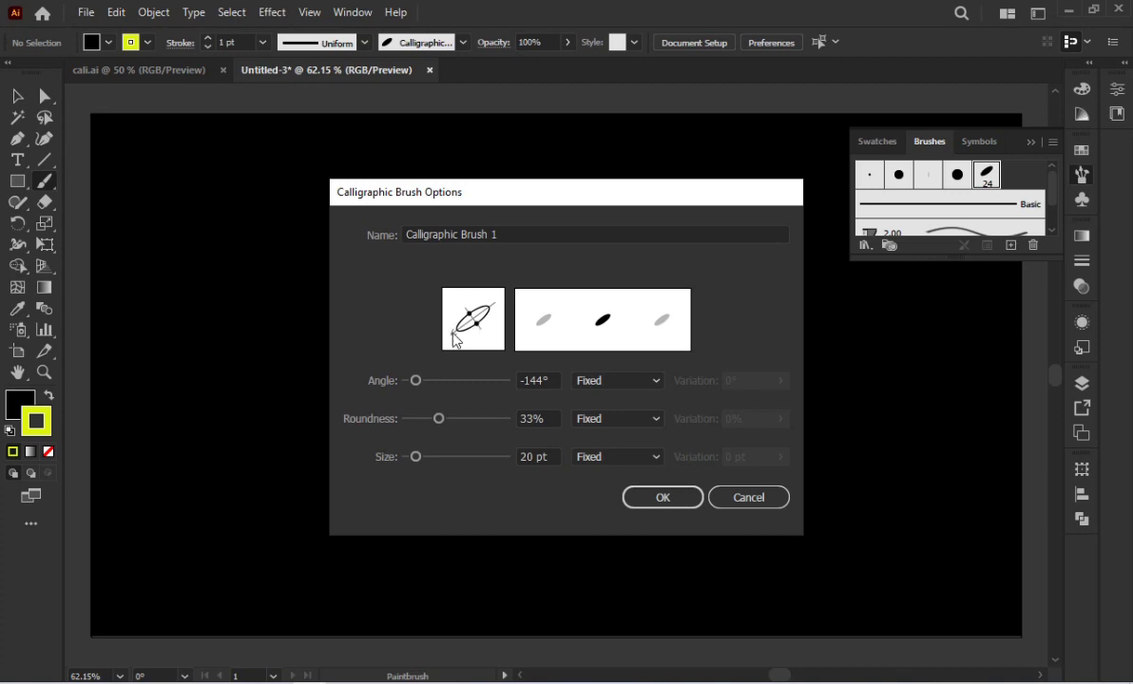
left_click(642, 497)
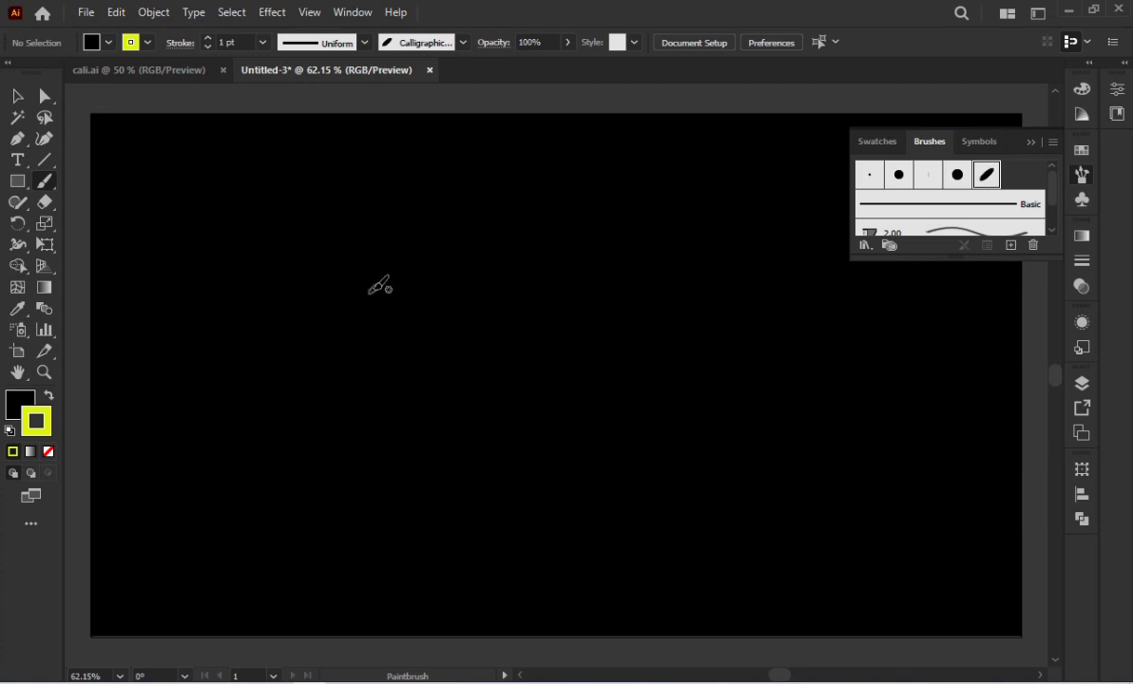
Try several yellow calligraphic strokes after the L, undoing each unsatisfactory one.
mouse_move(364, 316)
left_mouse_down()
mouse_move(353, 404)
mouse_move(304, 465)
left_mouse_up()
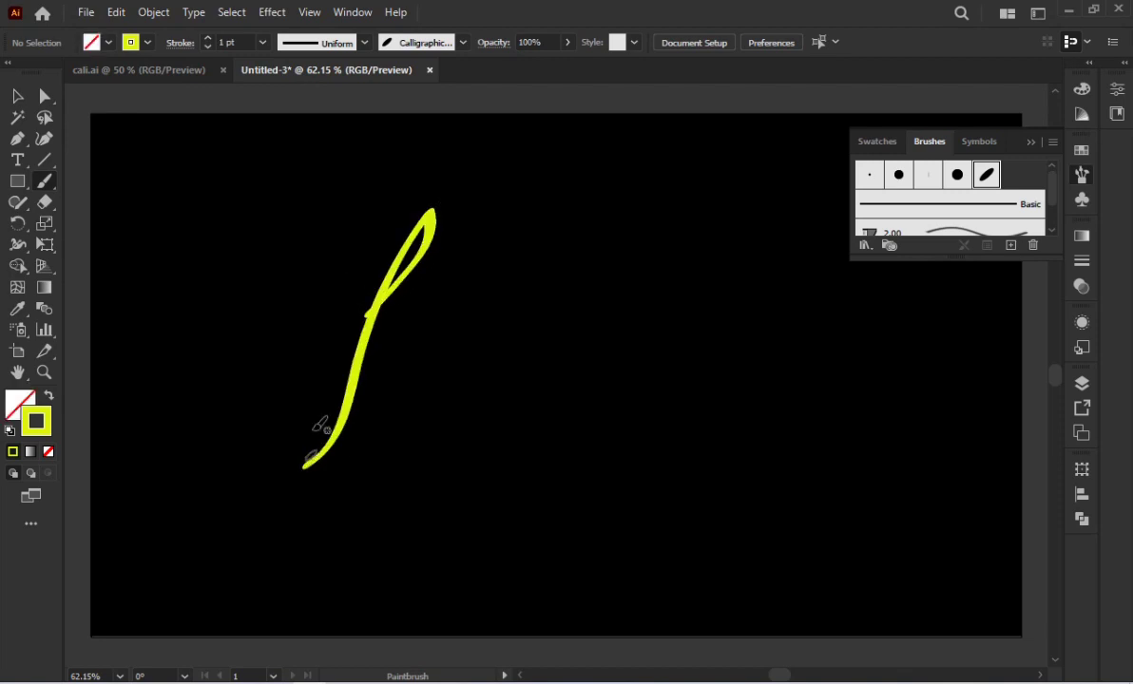
key("ctrl+z")
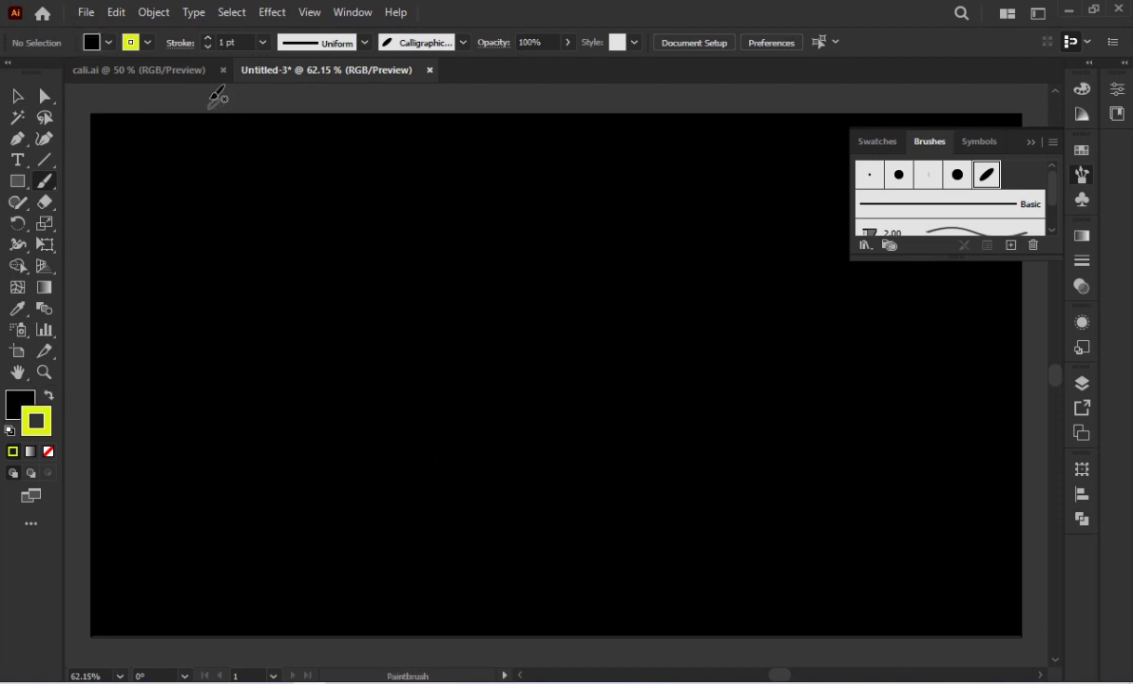
mouse_move(422, 321)
left_mouse_down()
mouse_move(524, 222)
mouse_move(382, 432)
left_mouse_up()
key("ctrl+z")
mouse_move(415, 296)
left_mouse_down()
mouse_move(422, 392)
mouse_move(386, 425)
left_mouse_up()
key("ctrl+z")
mouse_move(427, 281)
left_mouse_down()
mouse_move(461, 297)
mouse_move(399, 392)
left_mouse_up()
key("ctrl+z")
mouse_move(409, 290)
left_mouse_down()
mouse_move(467, 316)
mouse_move(394, 421)
left_mouse_up()
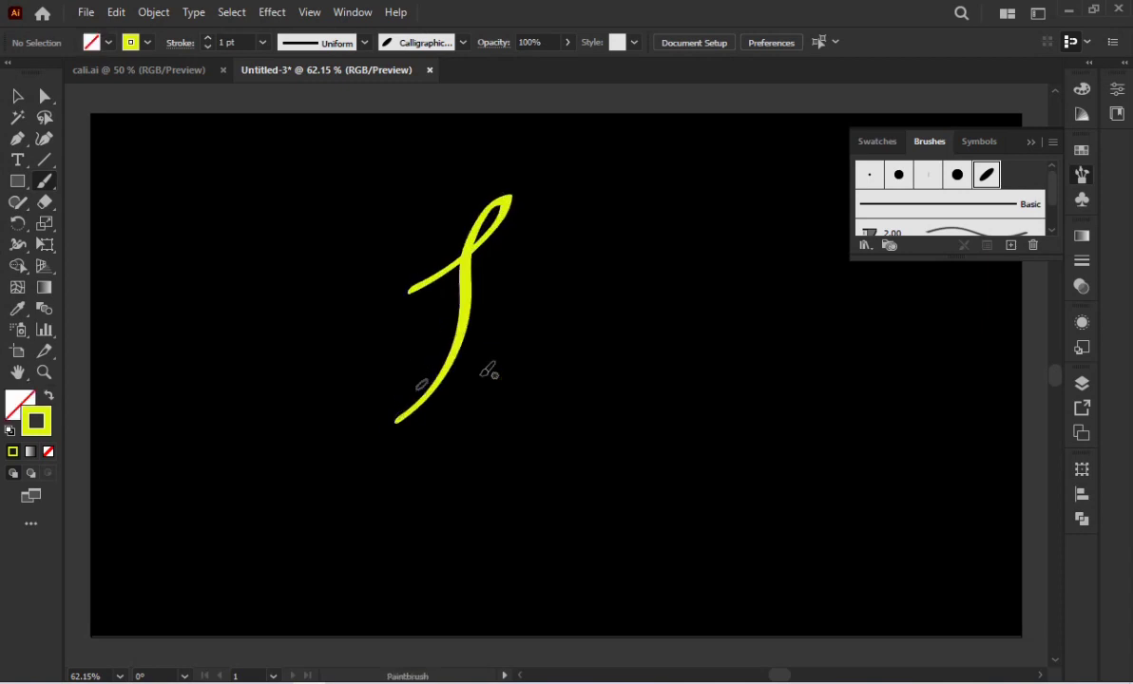
left_click_drag(484, 335, 483, 394)
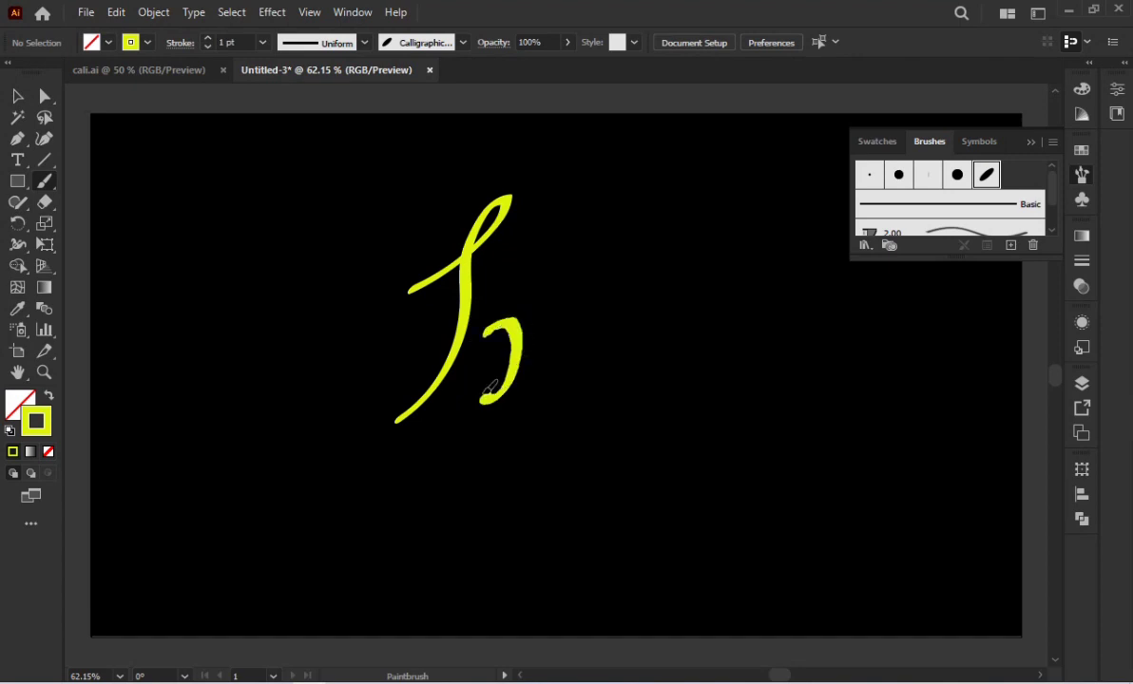
key("ctrl+z")
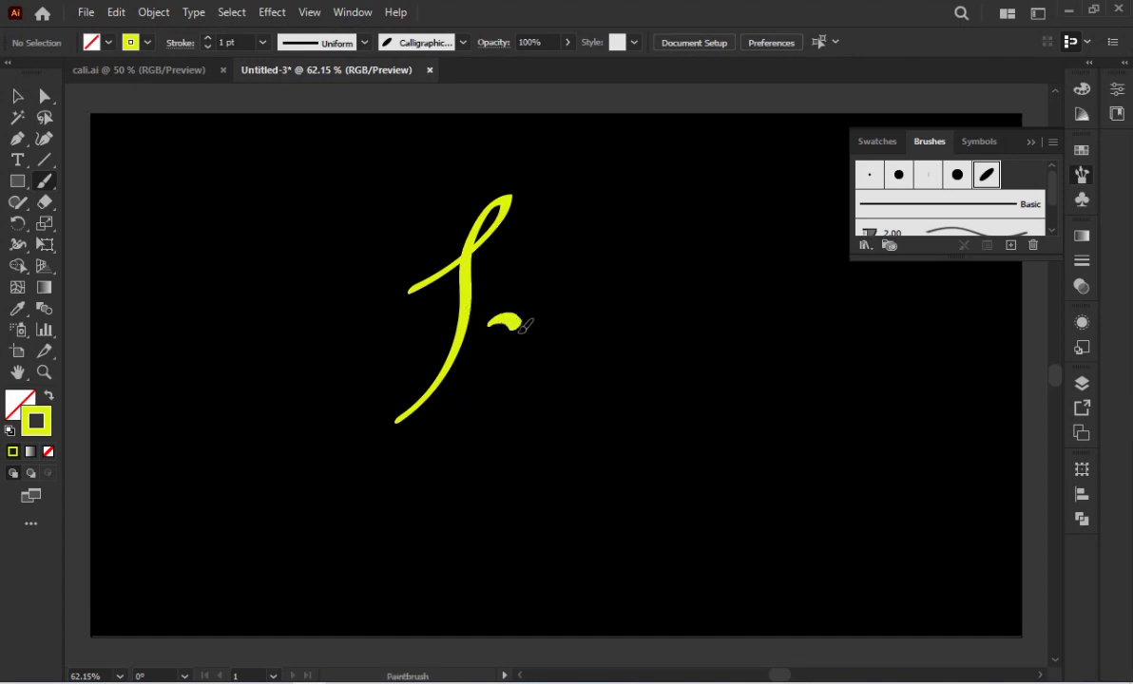
key("ctrl+z")
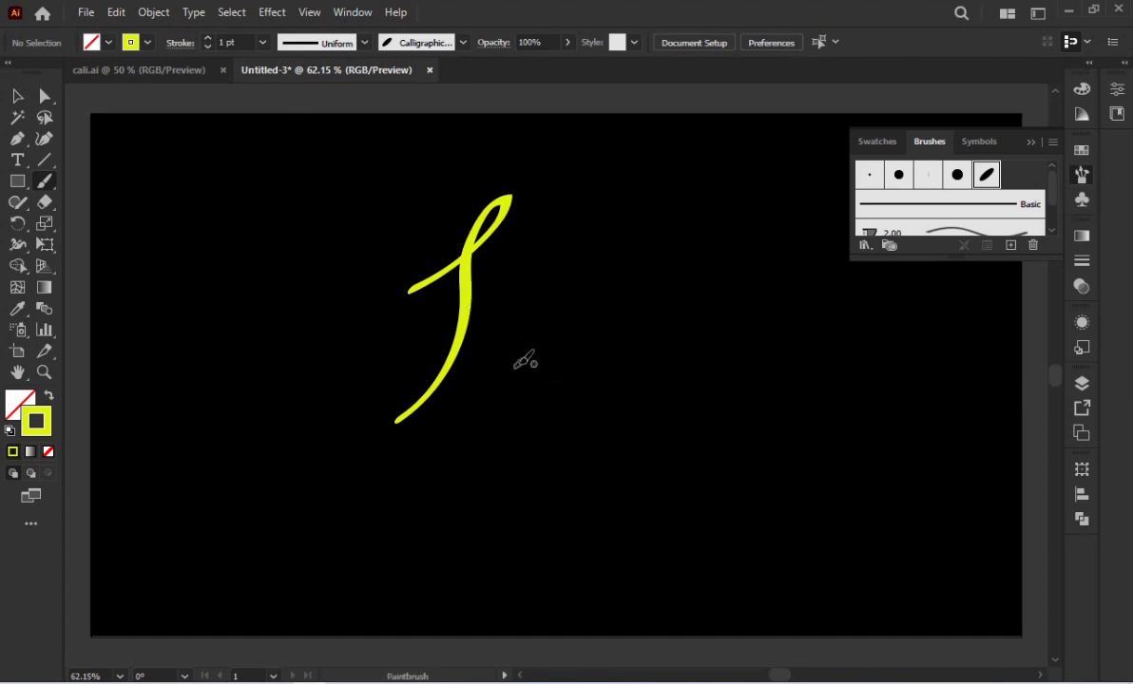
Draw the o beside the L, undoing and redrawing it until it looks right.
mouse_move(487, 333)
left_mouse_down()
mouse_move(518, 334)
mouse_move(525, 353)
left_mouse_up()
key("ctrl+z")
key("ctrl+z")
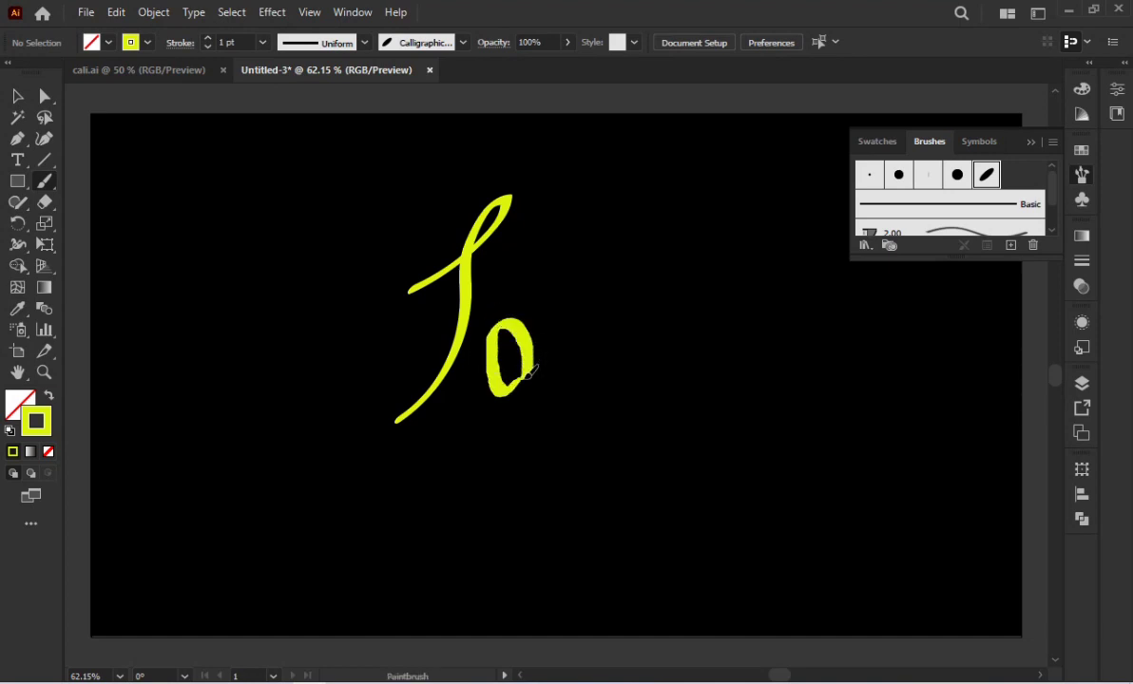
key("ctrl+z")
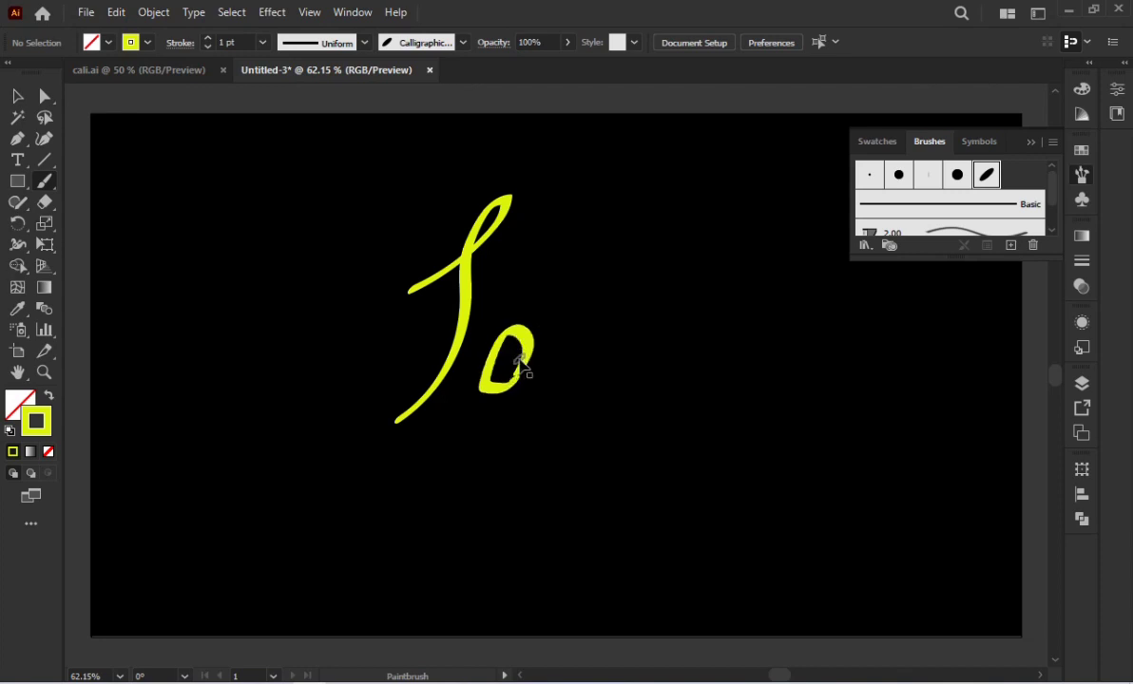
key("ctrl+z")
mouse_move(517, 323)
left_mouse_down()
mouse_move(508, 374)
mouse_move(518, 324)
left_mouse_up()
key("ctrl+z")
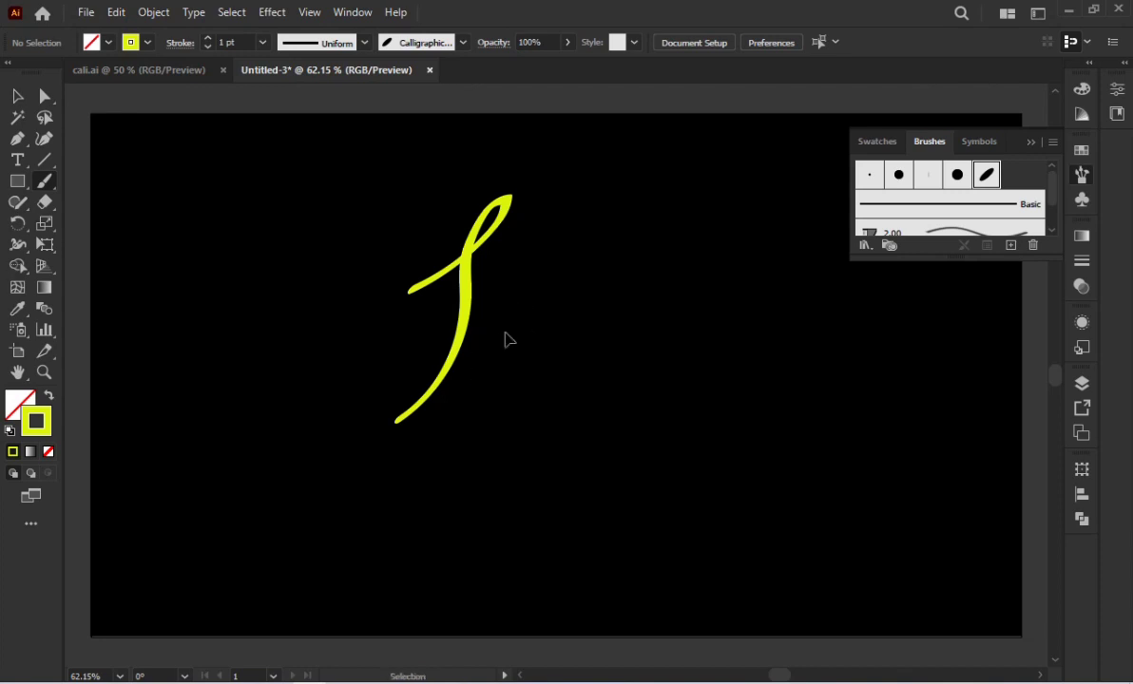
mouse_move(521, 371)
left_mouse_down()
mouse_move(505, 337)
mouse_move(514, 325)
mouse_move(577, 417)
left_mouse_up()
Draw the g with its descender, the large final O, and the underline swash.
key("ctrl+z")
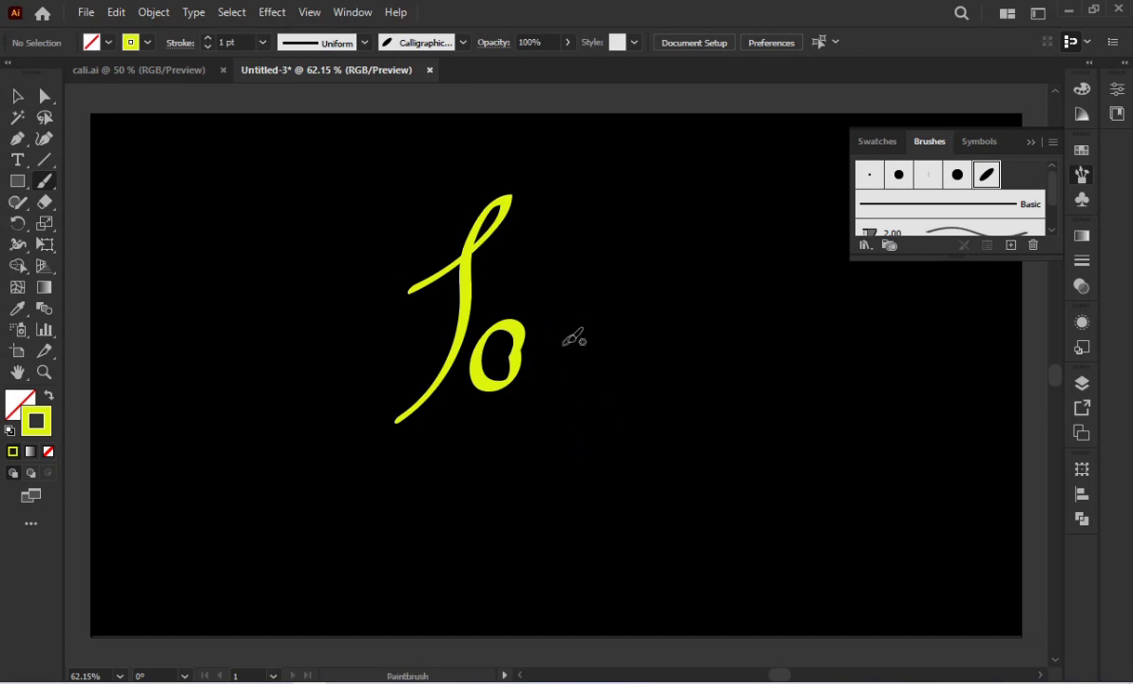
left_click_drag(574, 332, 561, 463)
key("ctrl+z")
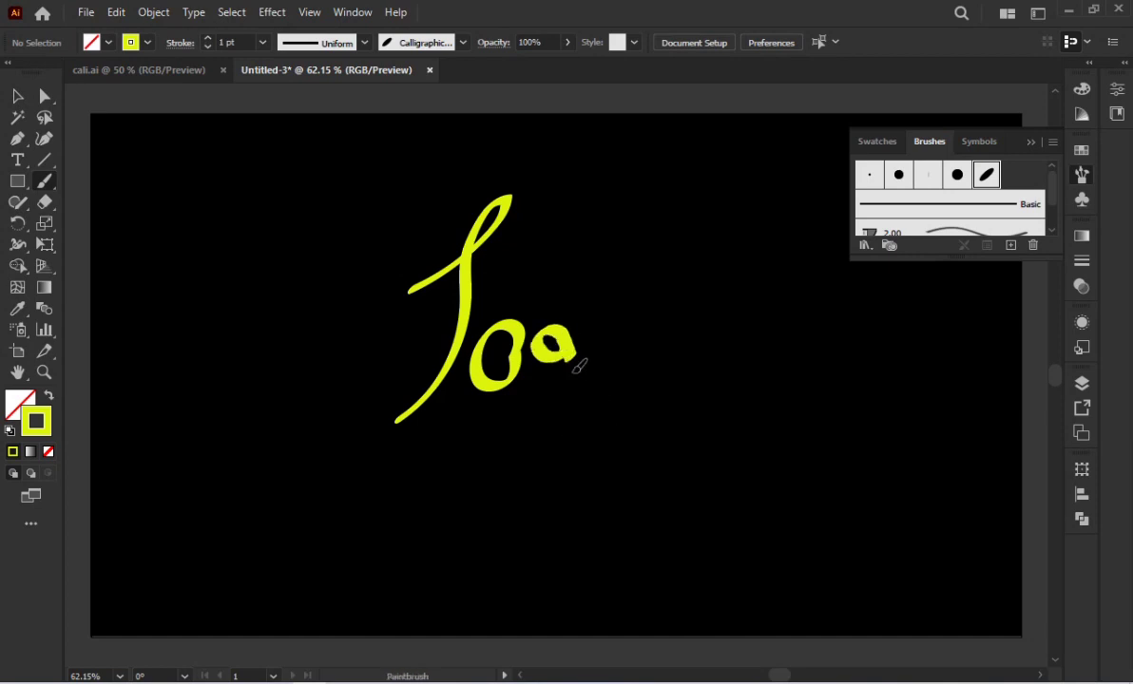
left_click_drag(578, 366, 548, 464)
left_click_drag(608, 295, 609, 335)
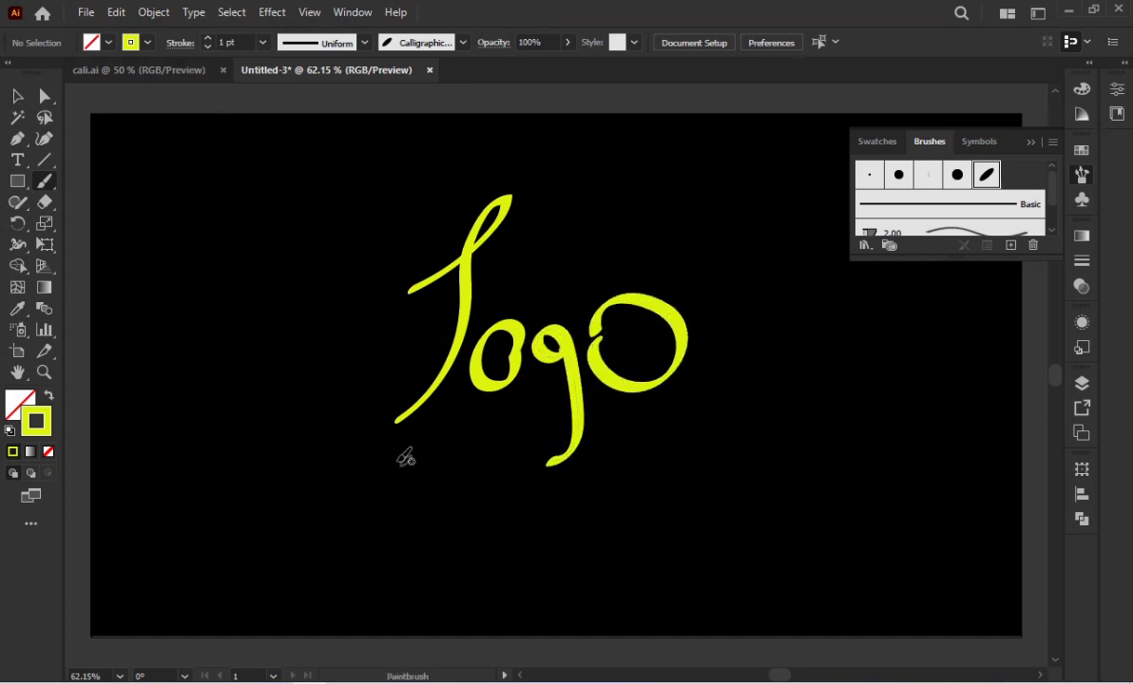
left_click_drag(418, 417, 731, 398)
Zoom out to the whole artboard and shrink the big O slightly.
left_click(1030, 142)
key("ctrl+minus")
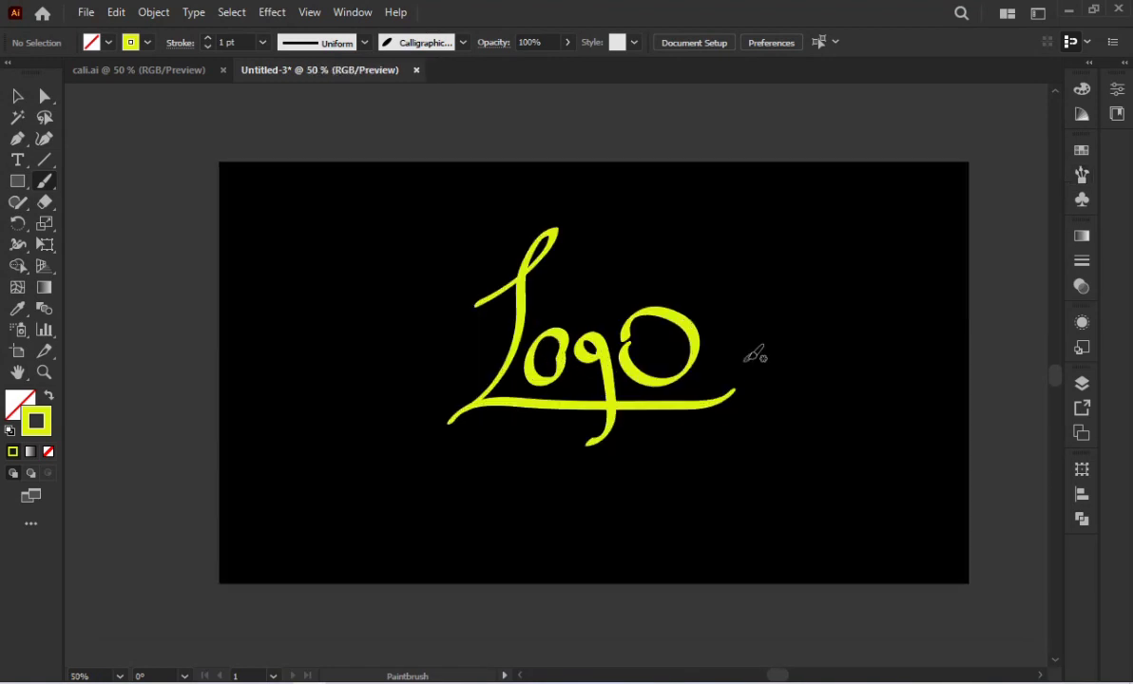
left_click(17, 96)
left_click_drag(369, 241, 716, 431)
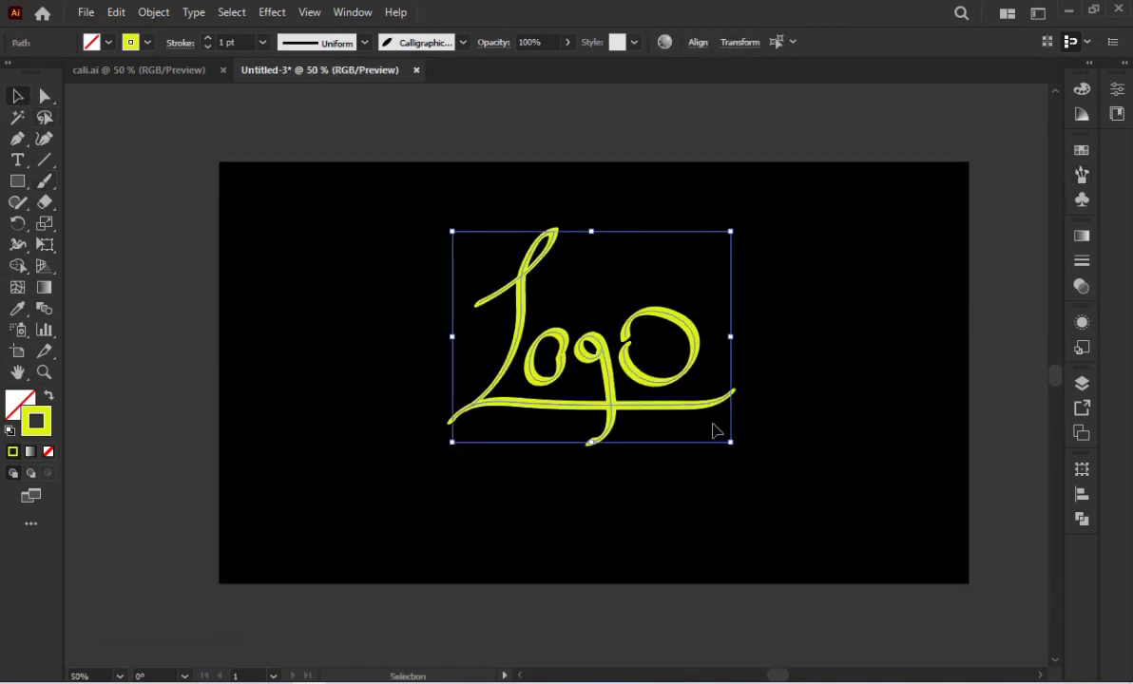
left_click(347, 292)
left_click(652, 379)
left_click_drag(697, 306, 693, 311)
left_click(698, 415)
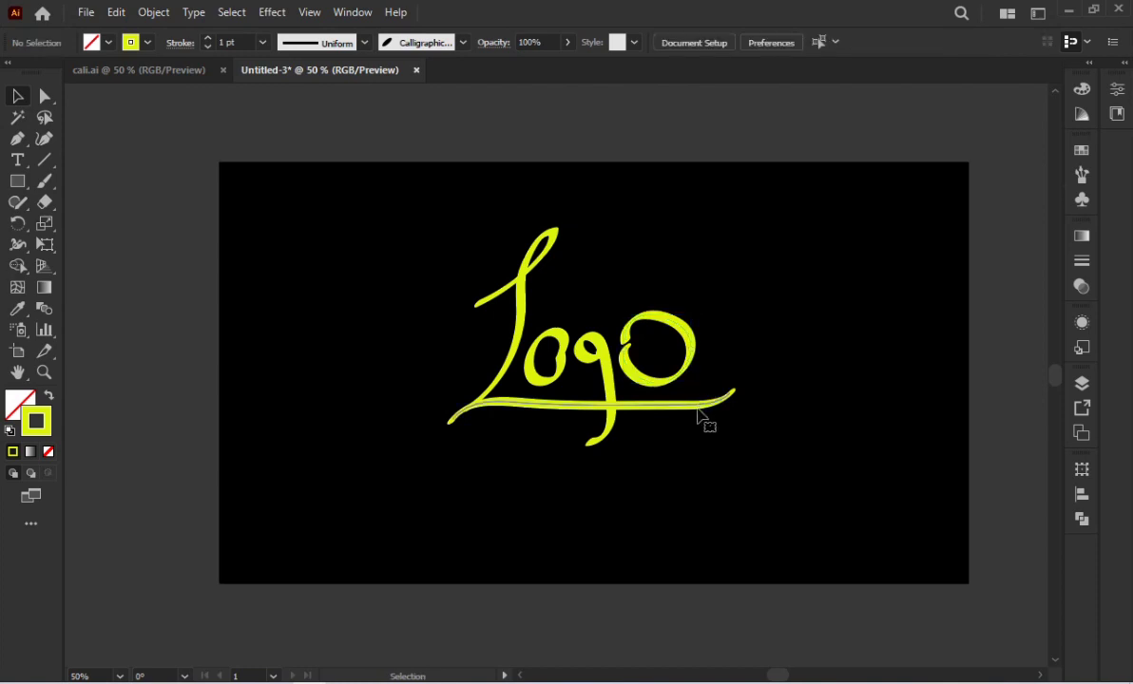
Raise the underline's right-end anchor so the swash curves upward.
left_click(45, 96)
left_click(731, 392)
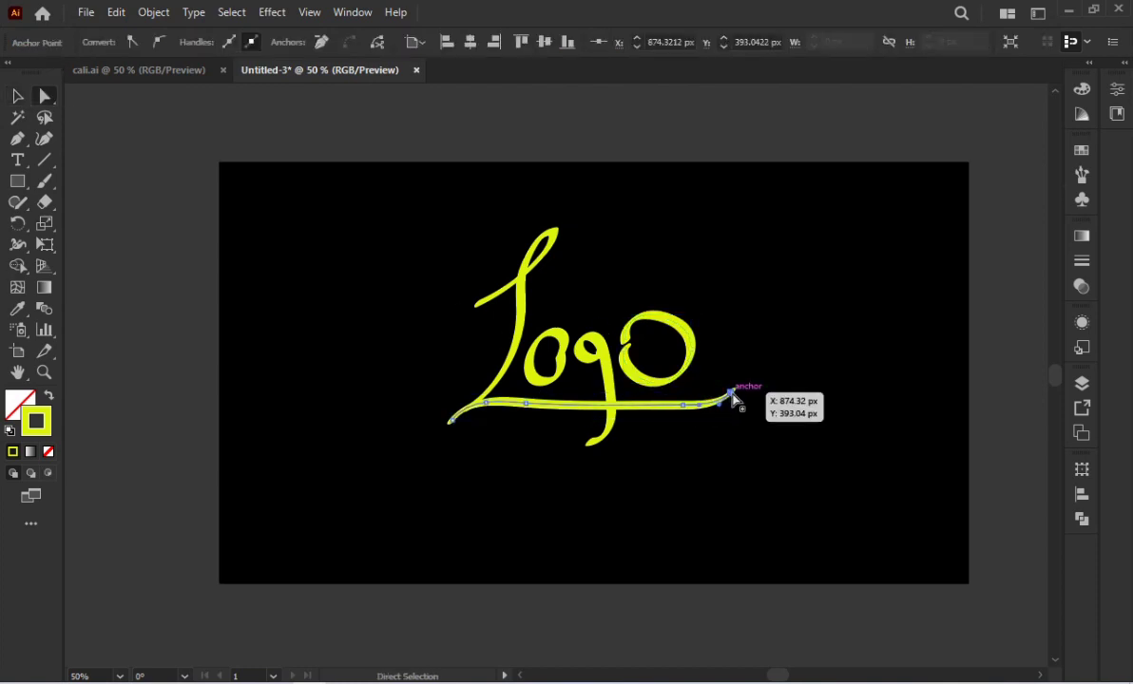
left_click_drag(732, 394, 733, 379)
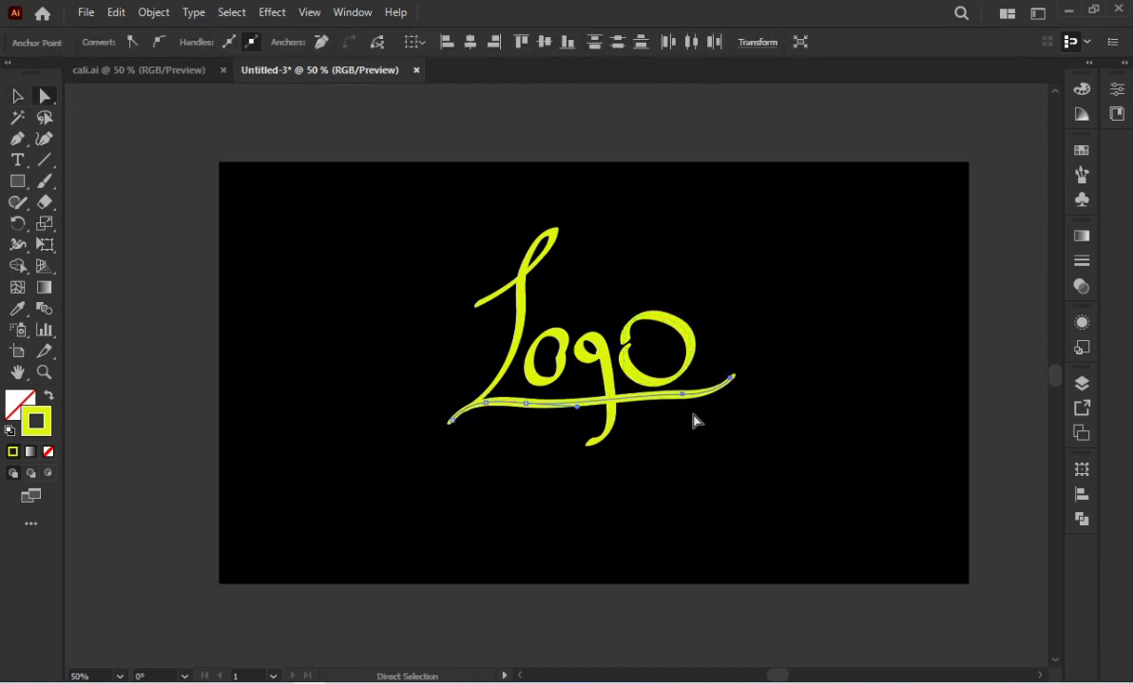
left_click(561, 379)
left_click_drag(557, 379, 555, 378)
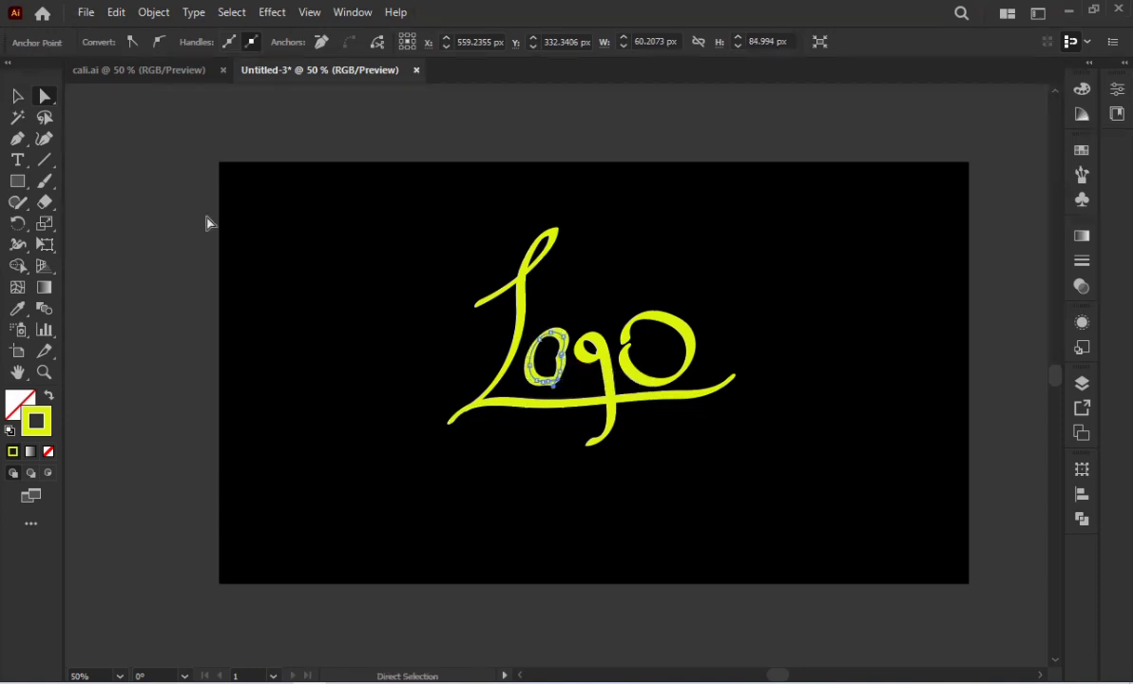
Tilt the g about 5 degrees, reposition the o, and move the big O left and shrink it.
key("v")
left_click(594, 379)
left_click_drag(622, 451, 629, 443)
left_click(542, 362)
left_click_drag(543, 362, 544, 362)
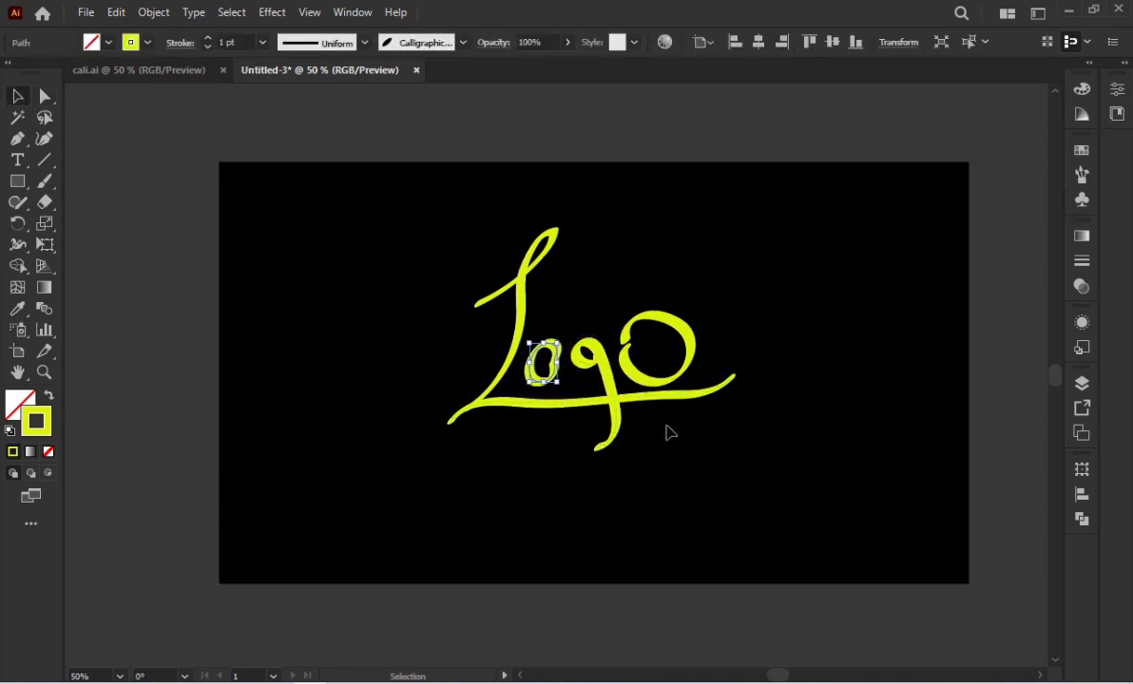
left_click(599, 418)
left_click_drag(660, 344, 646, 344)
left_click_drag(551, 342, 568, 338)
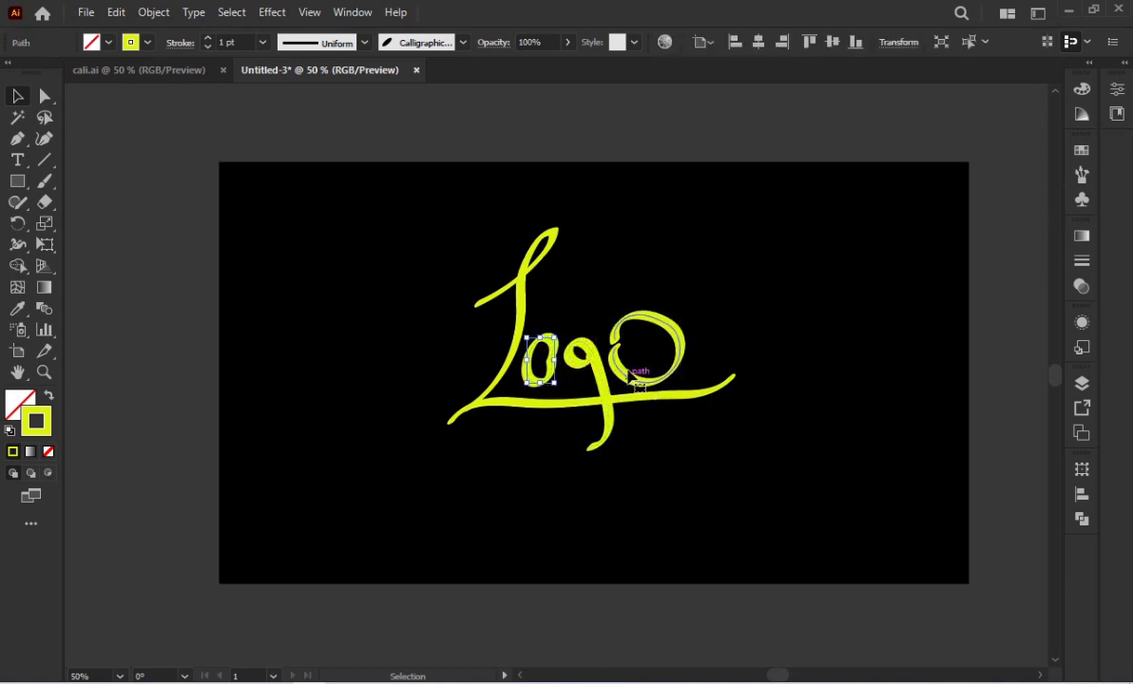
left_click(630, 375)
left_click_drag(683, 312, 675, 320)
left_click(711, 328)
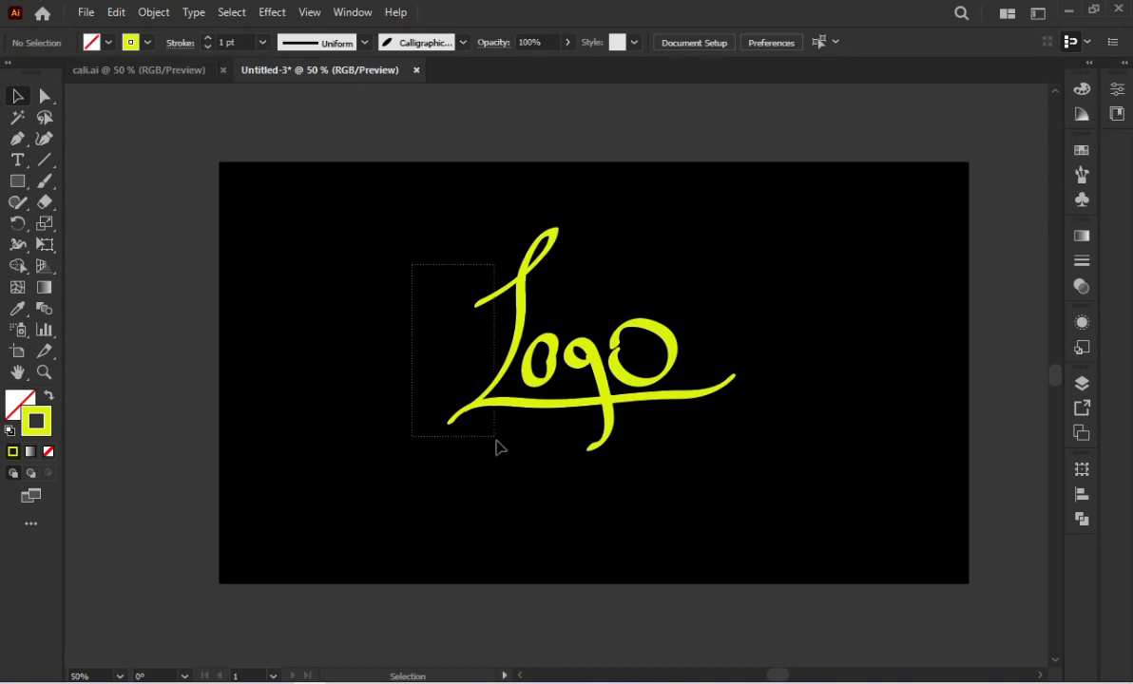
Narrow the whole Logo artwork horizontally and nudge the L and underline left.
left_click_drag(495, 439, 440, 395)
left_click_drag(451, 328, 492, 331)
key("Left")
key("Left")
key("Left")
key("Left")
key("Left")
key("Left")
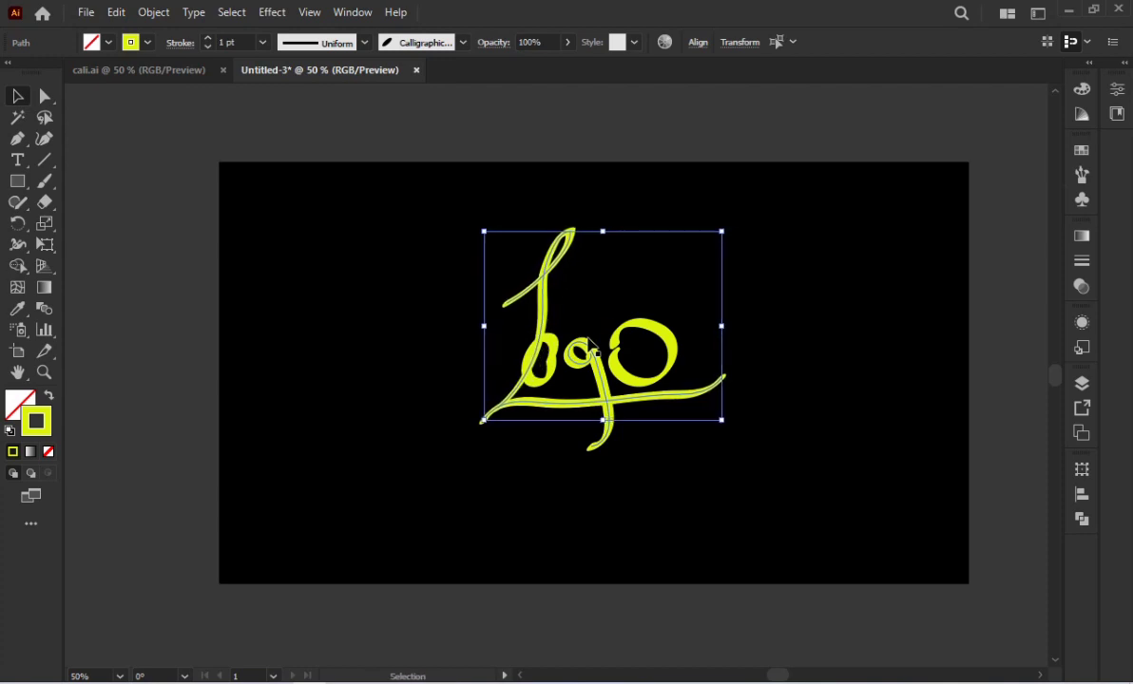
key("Left")
key("Left")
key("Left")
key("Left")
key("Left")
key("Left")
key("Left")
key("Left")
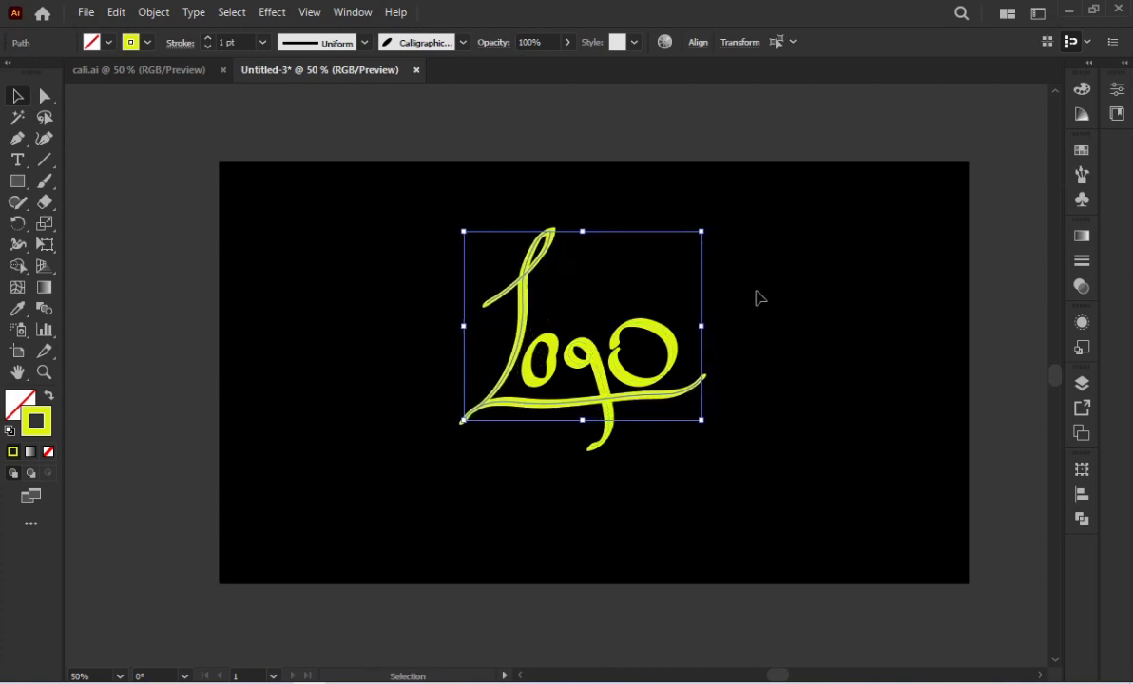
left_click(431, 267)
Move the underline's end anchor up and right and reshape its curve.
key("a")
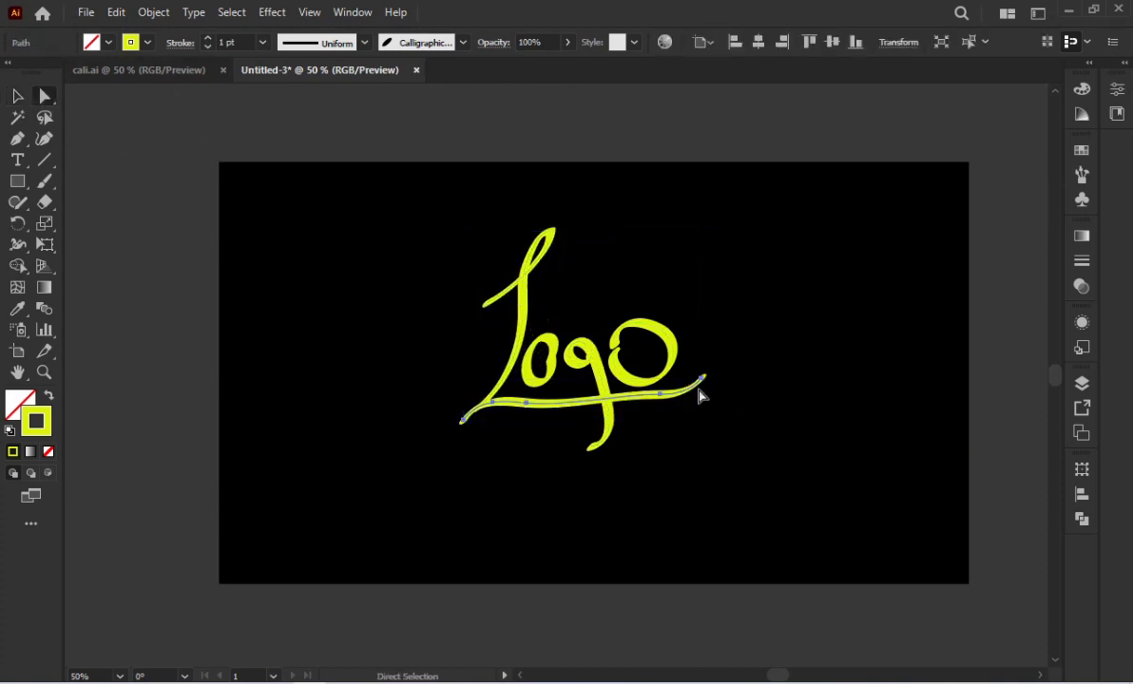
left_click(665, 400)
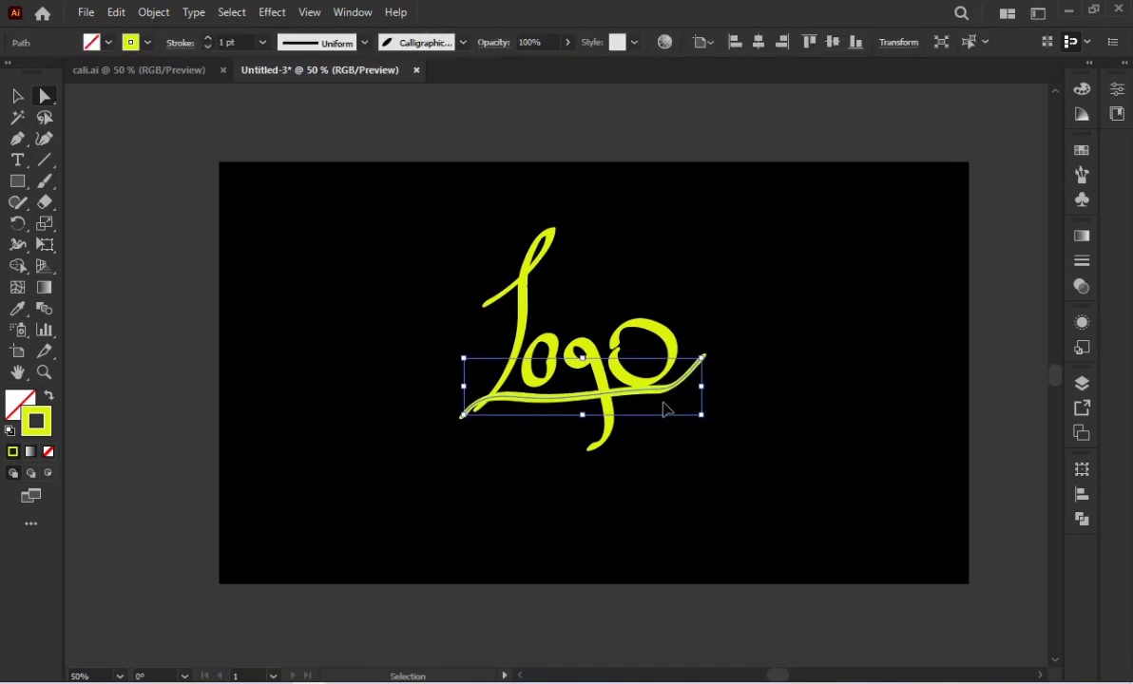
left_click(660, 392)
left_click_drag(701, 366, 712, 350)
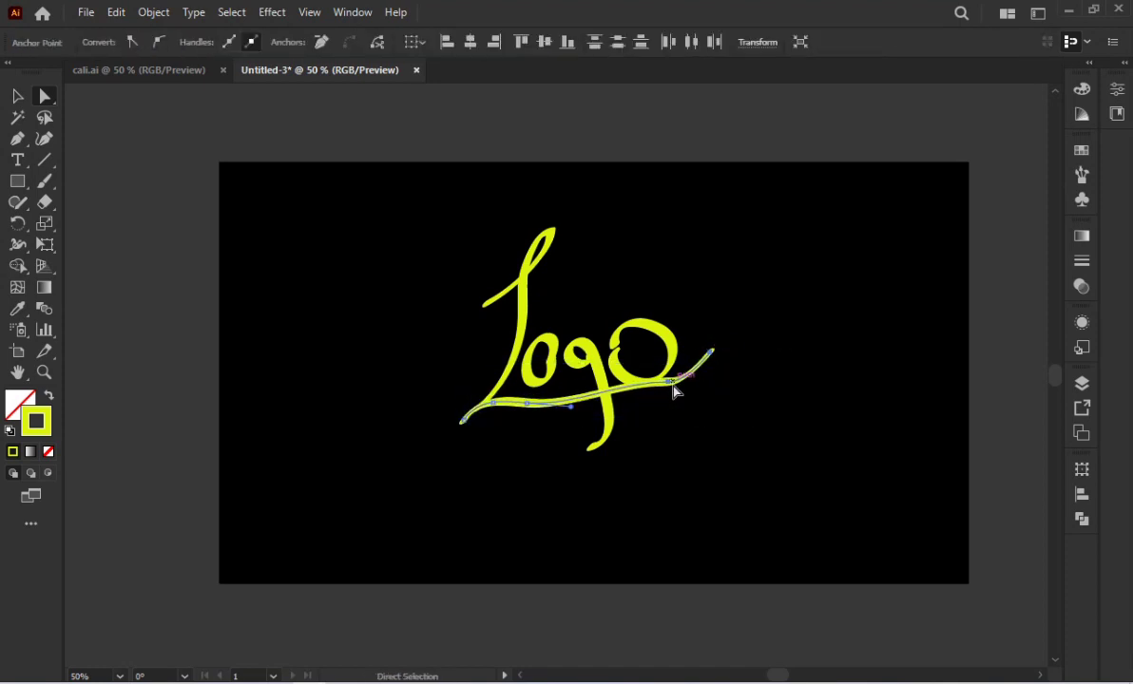
left_click(674, 388)
left_click_drag(683, 398, 683, 396)
left_click(676, 413)
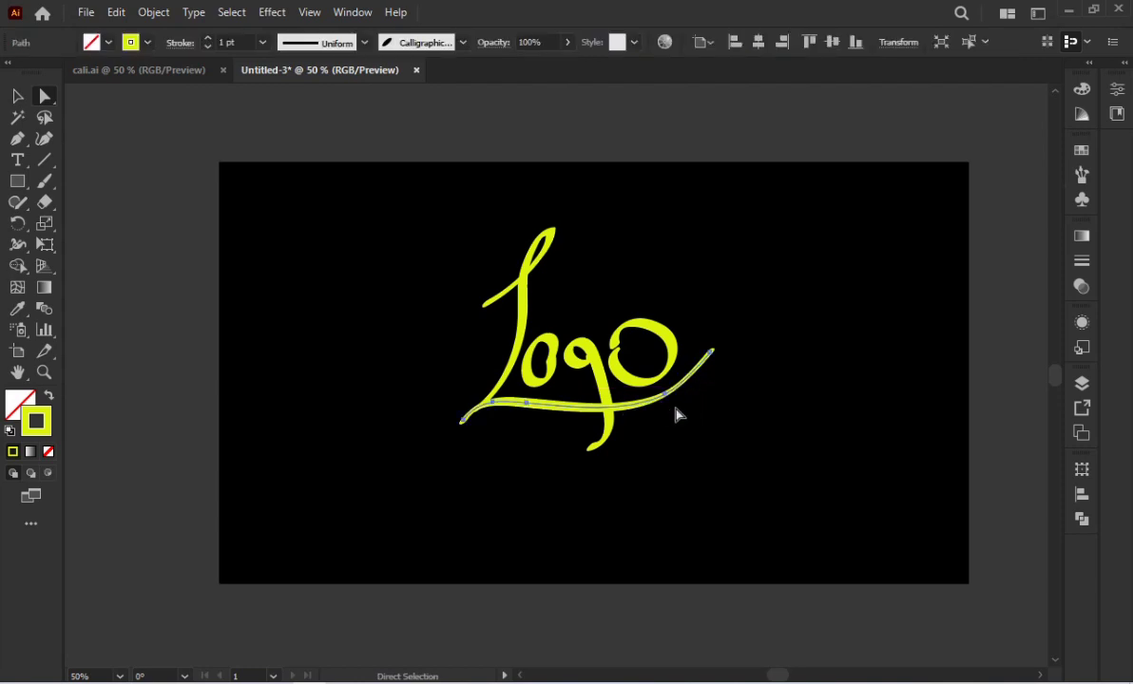
Fine-tune the underline's right-end anchor, reposition the g, and select all the lettering.
left_click(528, 354)
key("v")
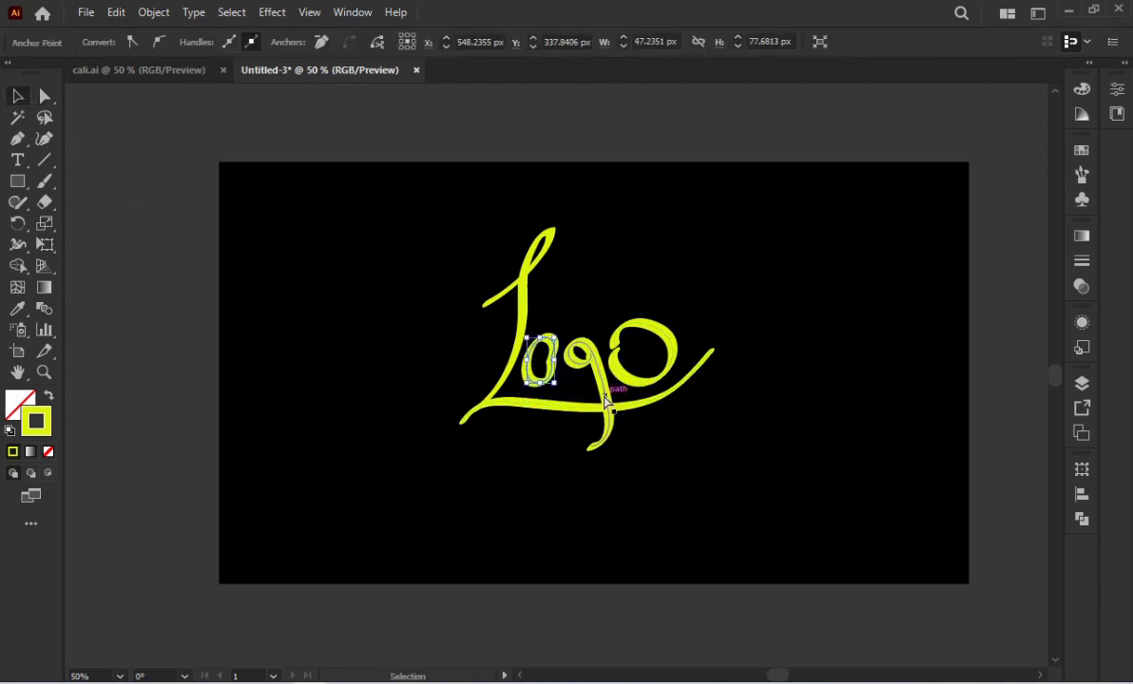
left_click(605, 403)
key("a")
left_click_drag(678, 394, 693, 386)
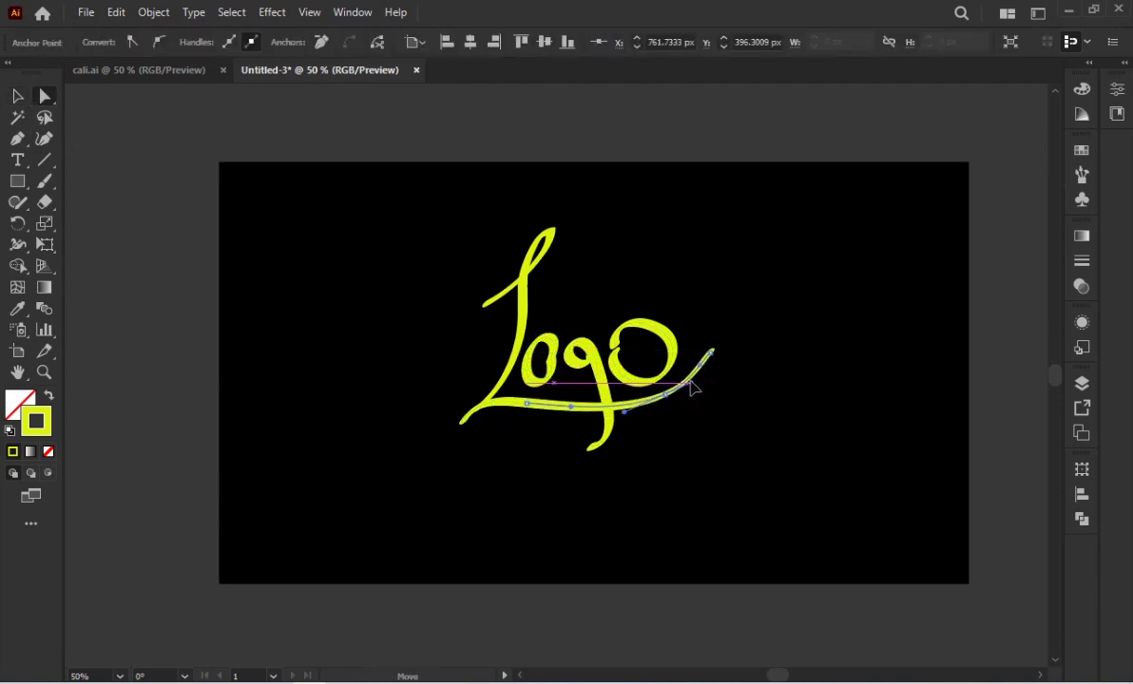
left_click(703, 375)
key("v")
left_click_drag(570, 385, 618, 375)
key("ctrl+a")
left_click(153, 12)
Expand the strokes into filled shapes and fill them with a yellow-to-orange gradient.
left_click(249, 230)
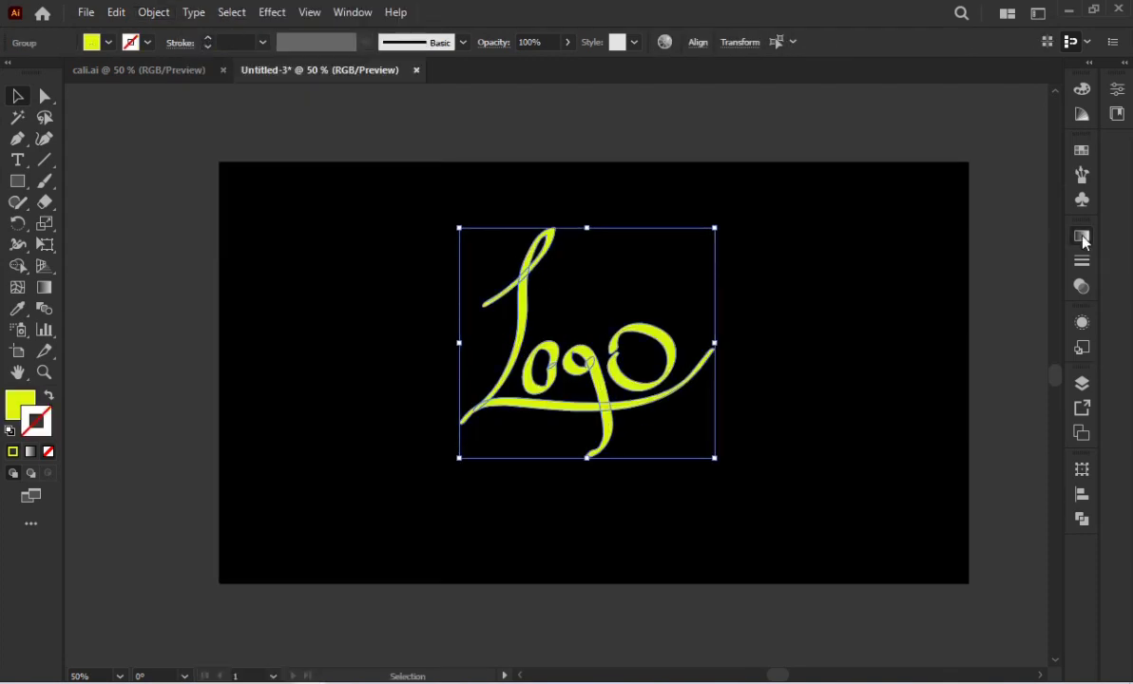
left_click(1081, 236)
double_click(872, 372)
left_click(923, 428)
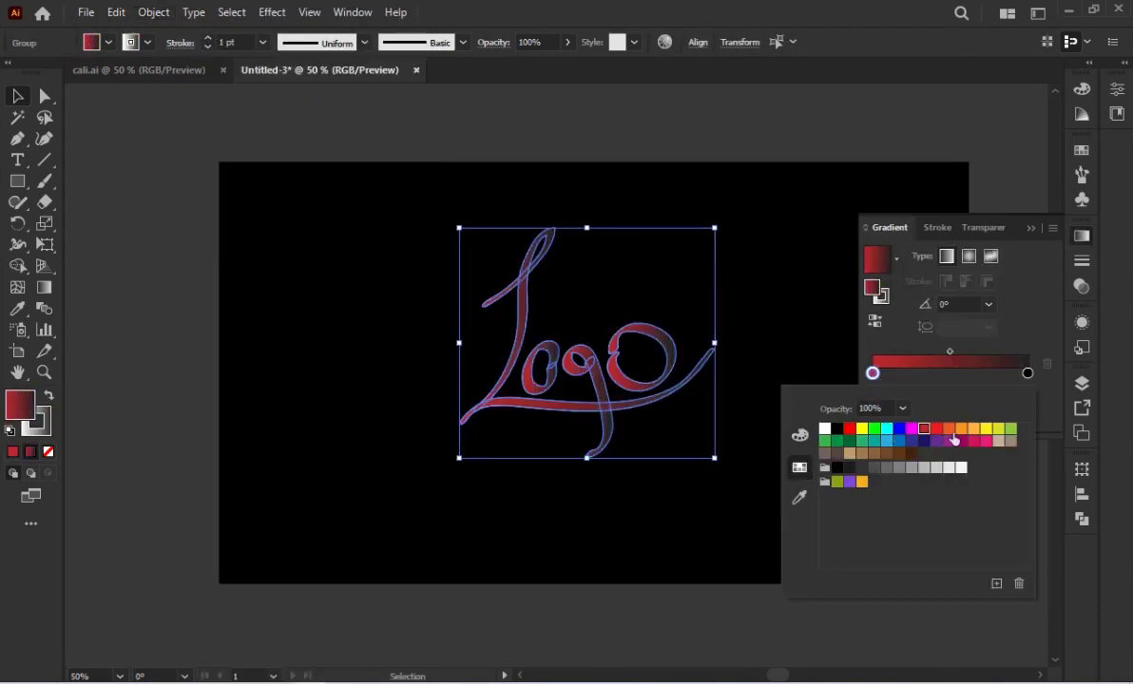
left_click(985, 428)
double_click(1027, 373)
left_click(961, 428)
Select the whole Logo group and centre it horizontally on the artboard.
left_click(814, 453)
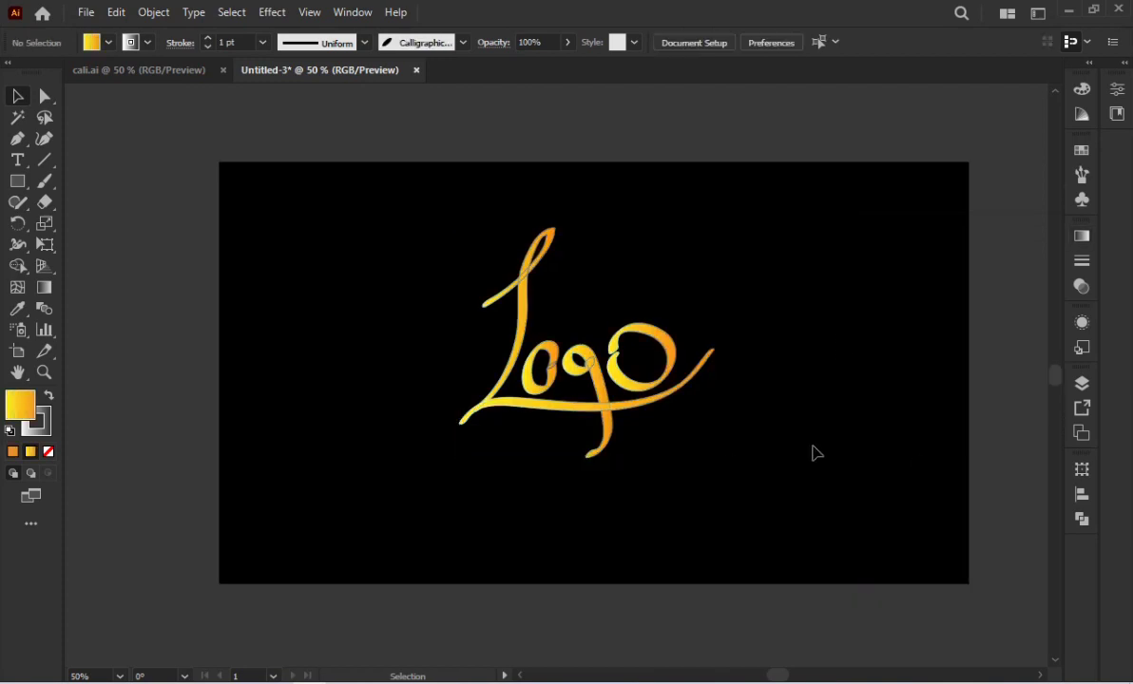
key("ctrl+a")
left_click(153, 11)
key("Escape")
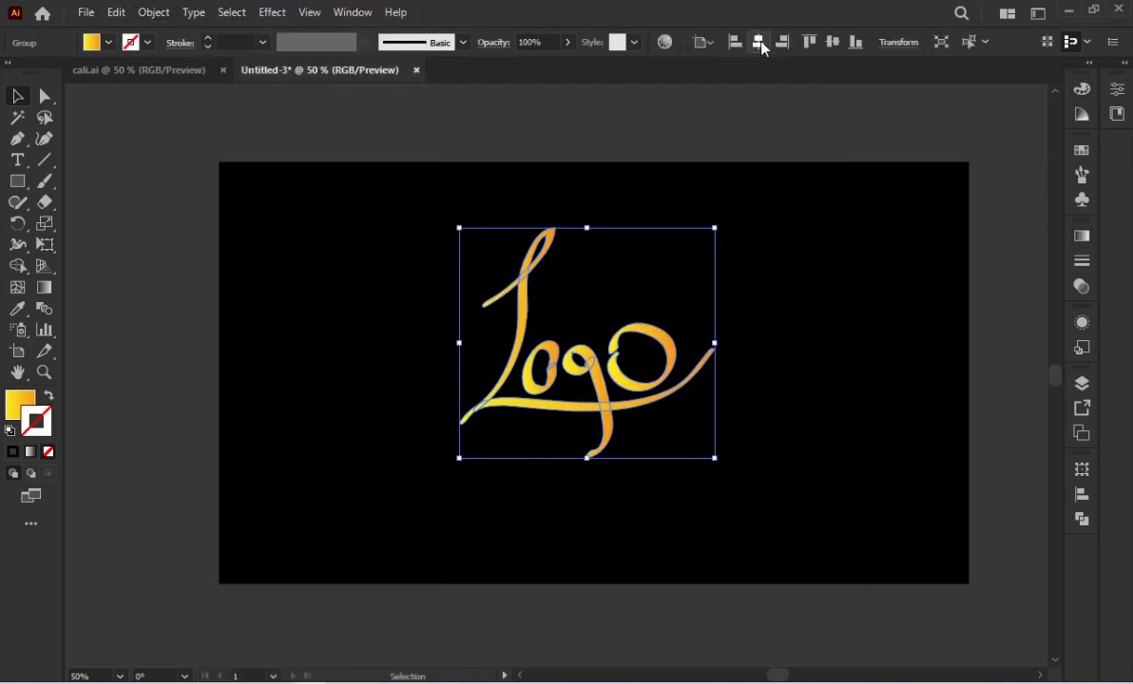
left_click(759, 43)
left_click(776, 212)
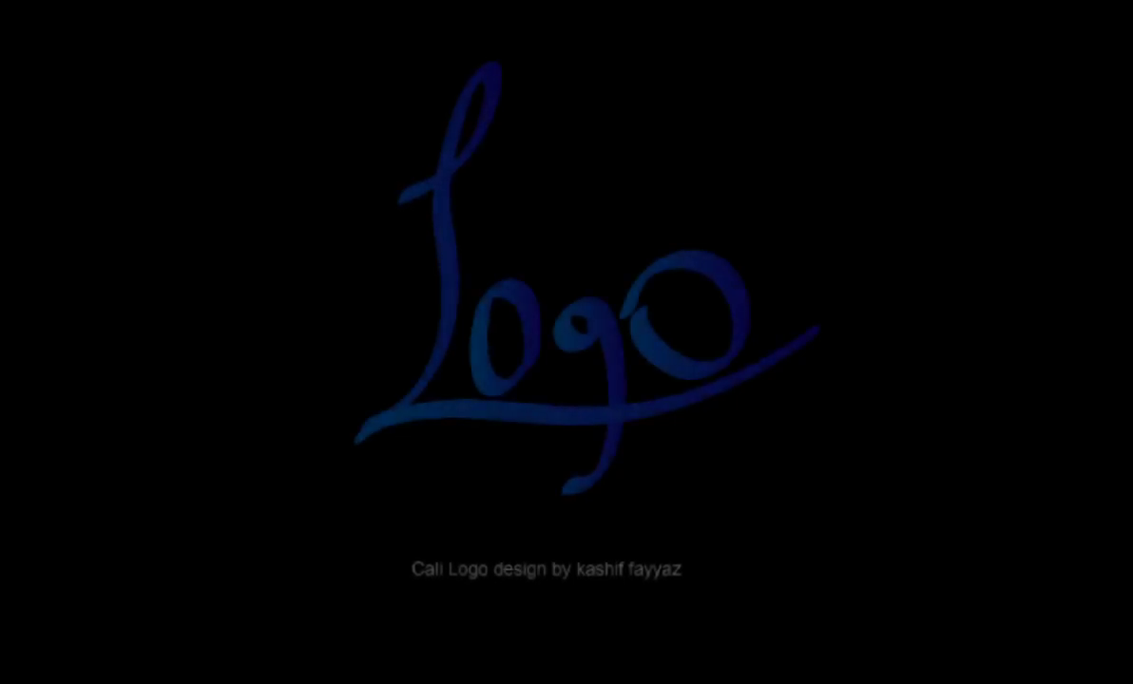